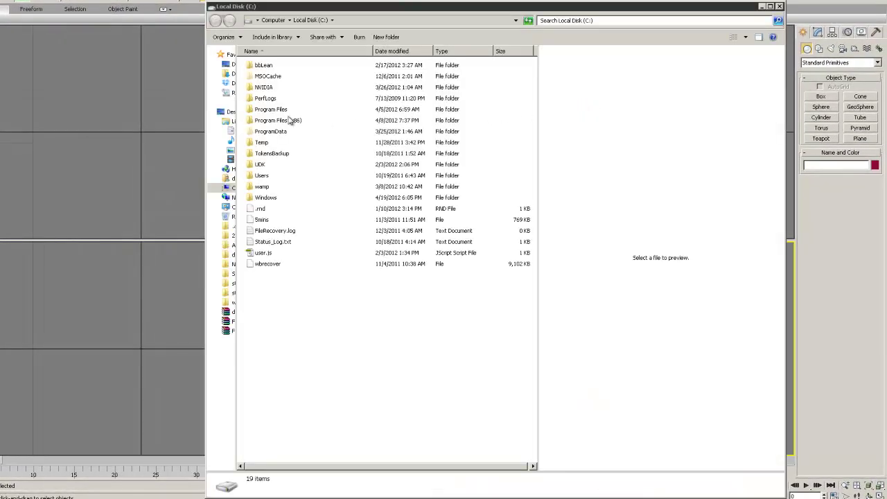
- Open the still life folder on the desktop
{"action": "left_click", "coordinate": [232, 73]}
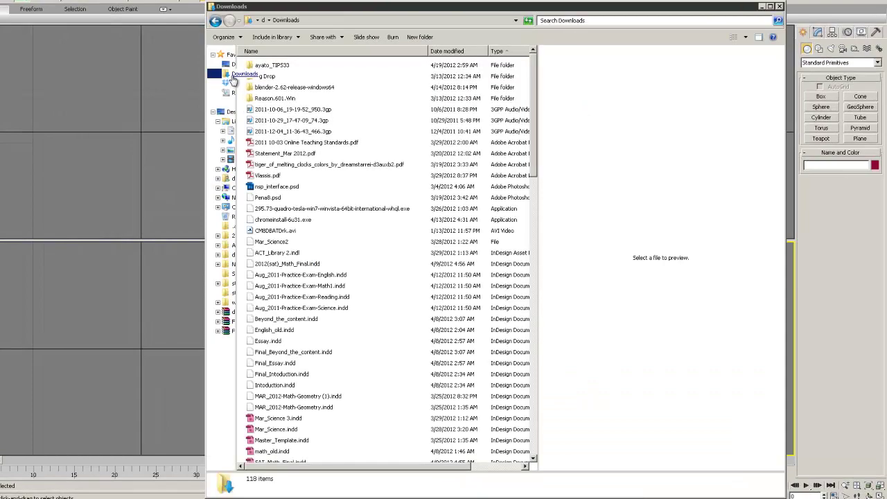
{"action": "mouse_move", "coordinate": [533, 118]}
{"action": "left_mouse_down"}
{"action": "mouse_move", "coordinate": [532, 398]}
{"action": "mouse_move", "coordinate": [526, 103]}
{"action": "left_mouse_up"}
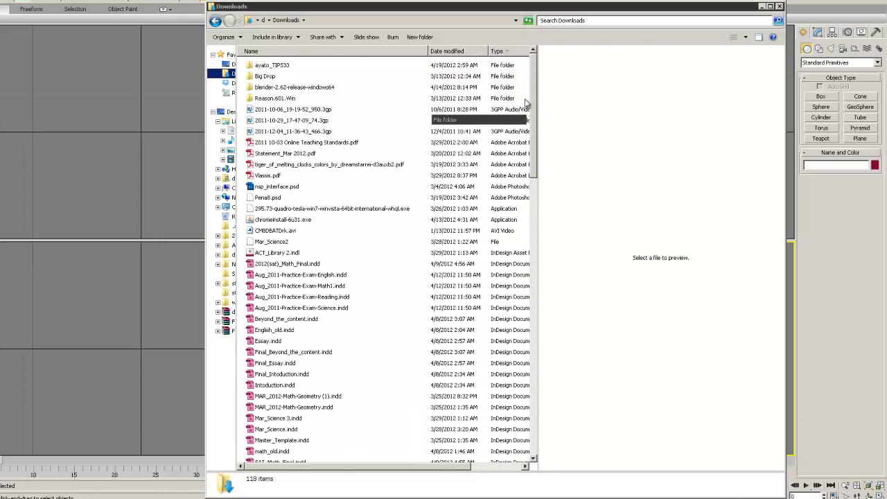
{"action": "left_click", "coordinate": [234, 67]}
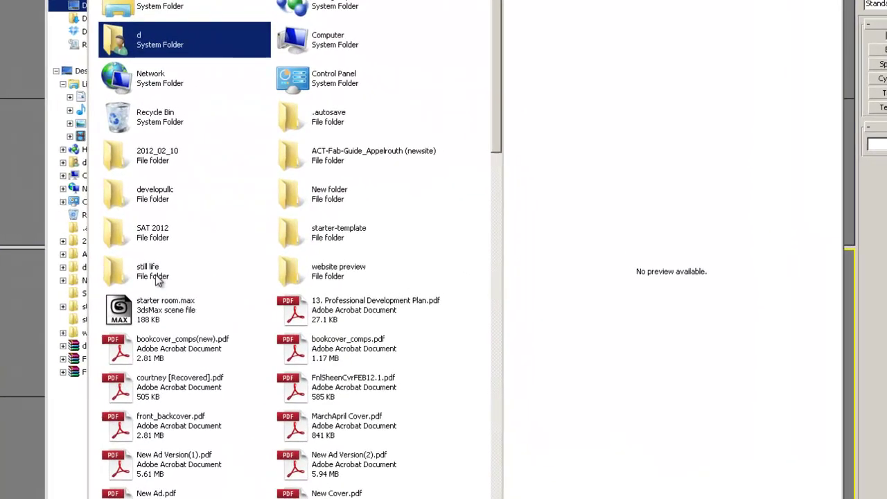
{"action": "double_click", "coordinate": [214, 269]}
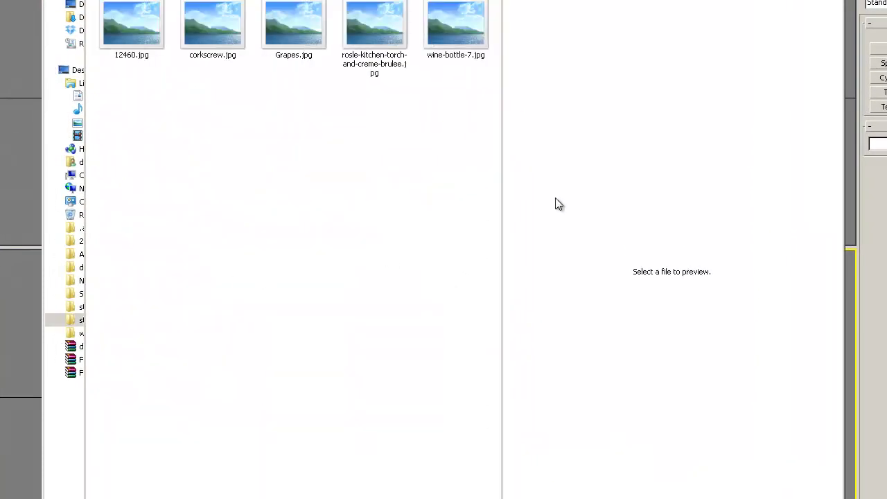
- View the still life reference photos one after another, from 12460.jpg through wine-bottle-7.jpg
{"action": "left_click", "coordinate": [154, 47]}
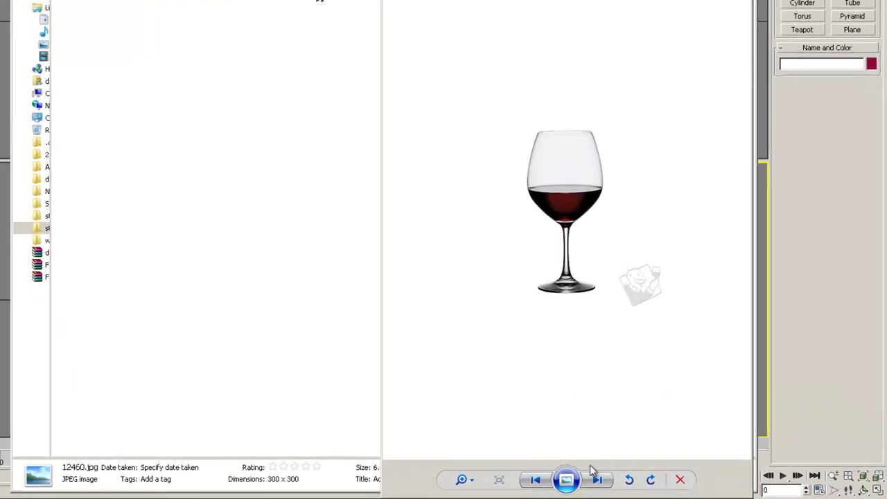
{"action": "left_click", "coordinate": [596, 479]}
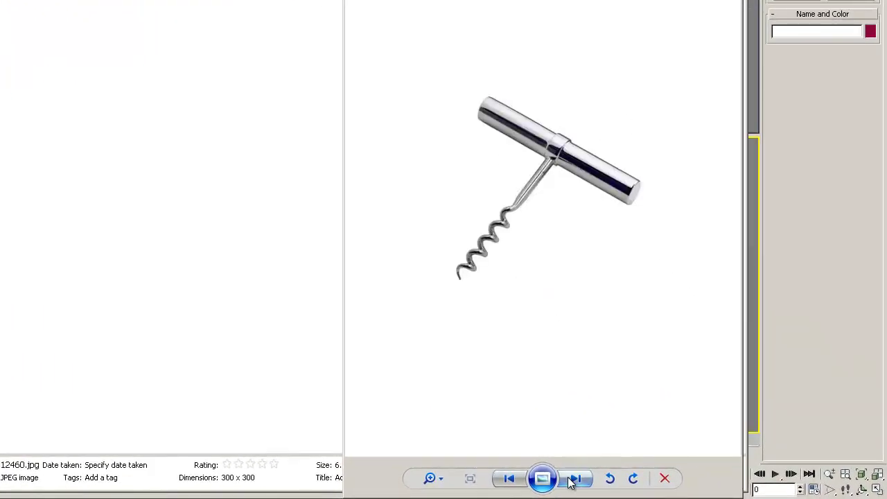
{"action": "left_click", "coordinate": [574, 479]}
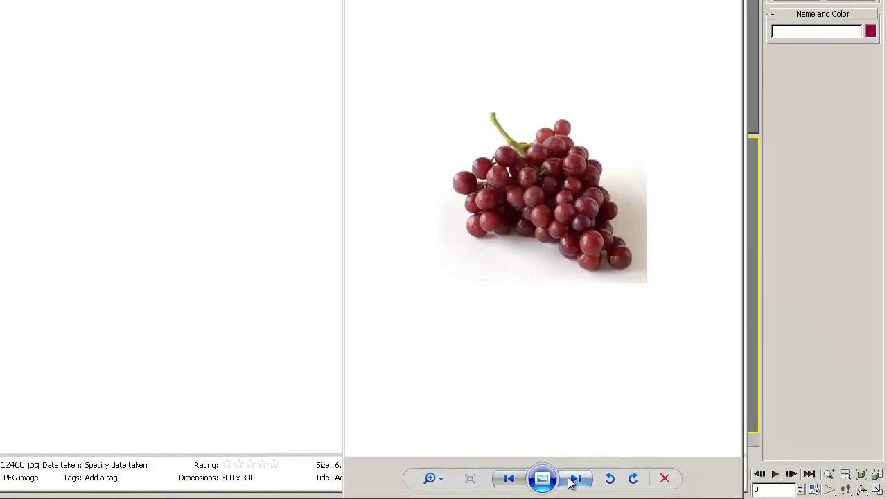
{"action": "left_click", "coordinate": [574, 479]}
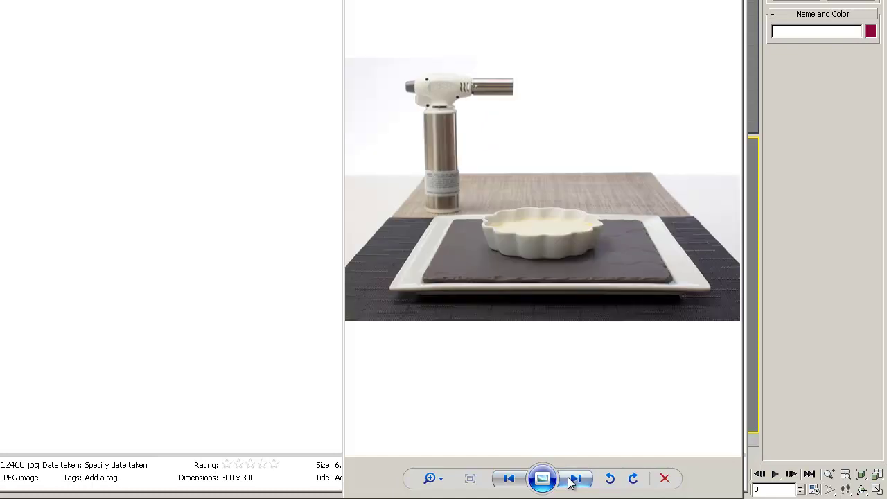
{"action": "left_click", "coordinate": [571, 485]}
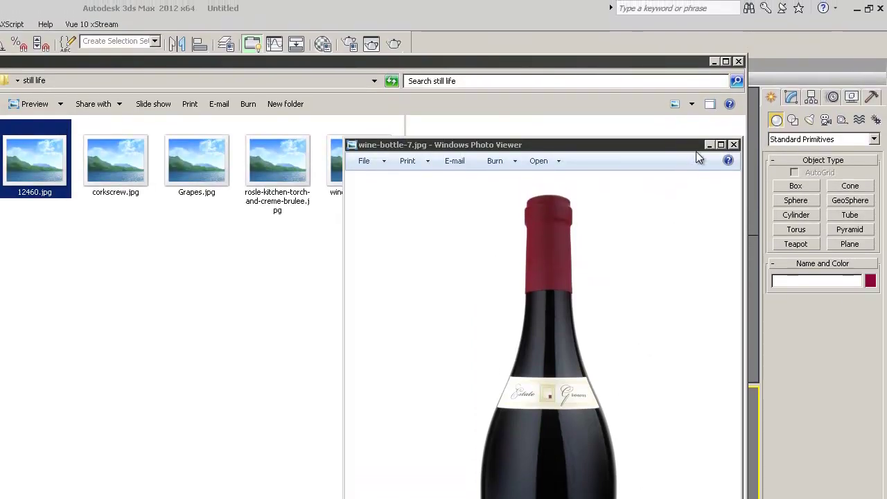
- Review the rosle-kitchen-torch-and-creme-brulee.jpg photo over the 3ds Max viewports and put the photo viewer away
{"action": "left_click_drag", "start_coordinate": [664, 62], "coordinate": [886, 80]}
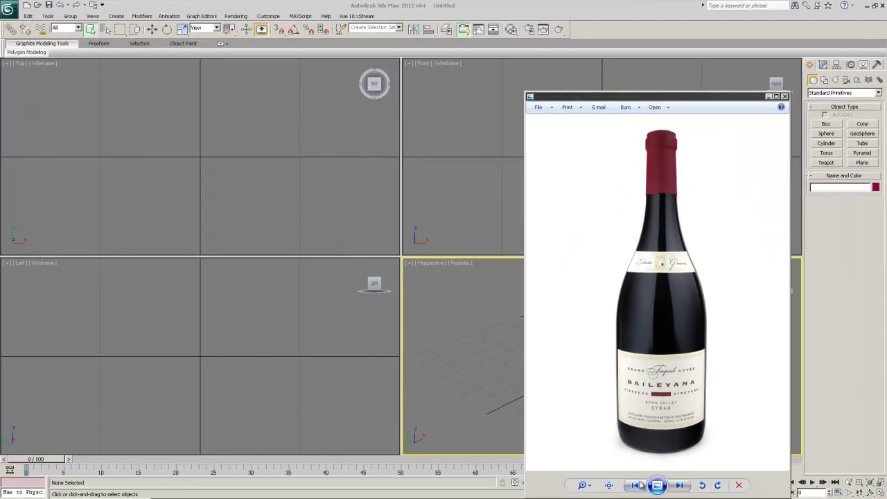
{"action": "left_click", "coordinate": [637, 485]}
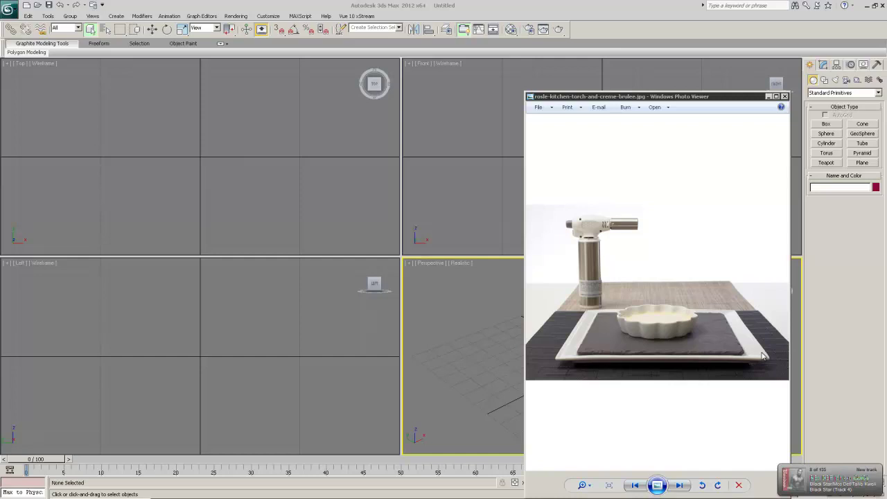
{"action": "left_click_drag", "start_coordinate": [710, 101], "coordinate": [736, 56]}
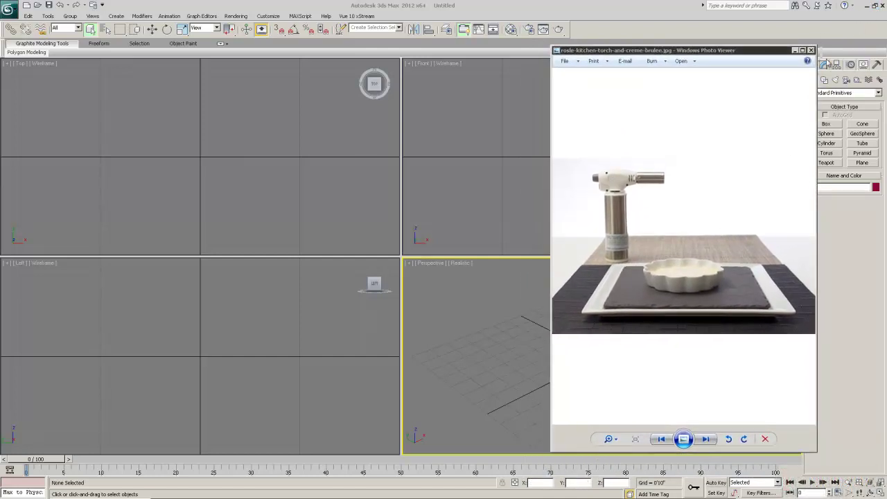
{"action": "left_click", "coordinate": [372, 49]}
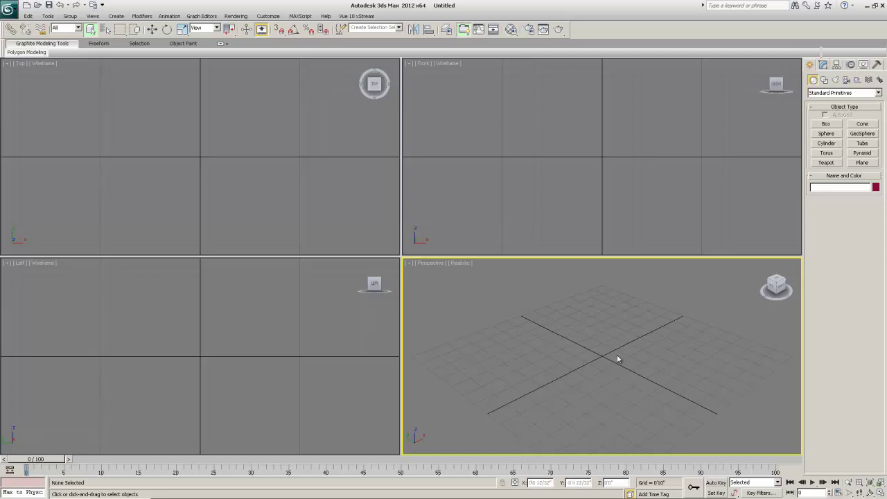
- Explore the empty grid in the Perspective viewport by zooming, panning, orbiting and dollying the camera
{"action": "scroll", "coordinate": [617, 359], "scroll_direction": "up", "scroll_amount": 3}
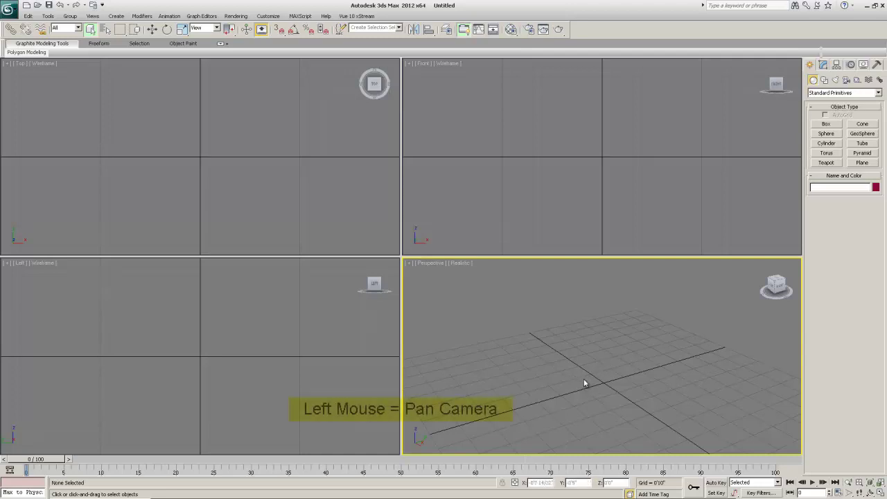
{"action": "left_click_drag", "start_coordinate": [584, 383], "coordinate": [604, 358]}
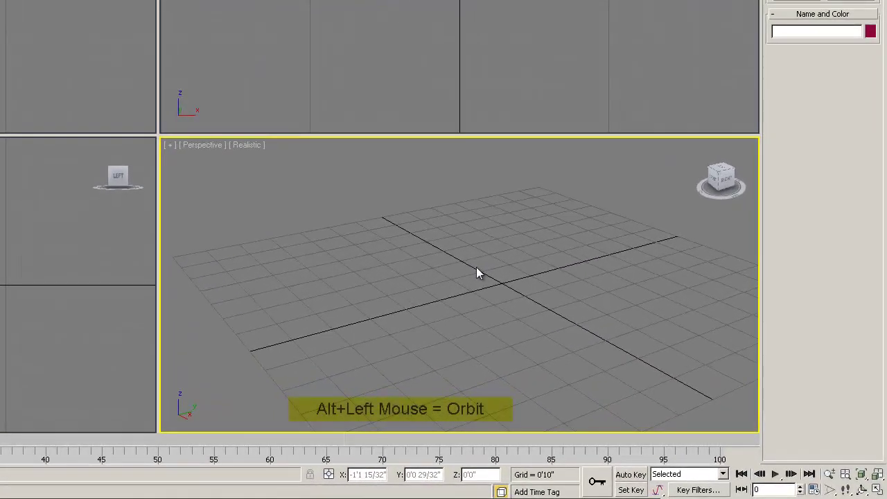
{"action": "mouse_move", "coordinate": [522, 297]}
{"action": "left_mouse_down", "text": "alt"}
{"action": "mouse_move", "coordinate": [528, 314]}
{"action": "mouse_move", "coordinate": [440, 312]}
{"action": "mouse_move", "coordinate": [327, 281]}
{"action": "mouse_move", "coordinate": [335, 253]}
{"action": "mouse_move", "coordinate": [553, 300]}
{"action": "mouse_move", "coordinate": [647, 307]}
{"action": "mouse_move", "coordinate": [691, 291]}
{"action": "mouse_move", "coordinate": [584, 261]}
{"action": "mouse_move", "coordinate": [391, 307]}
{"action": "mouse_move", "coordinate": [326, 275]}
{"action": "mouse_move", "coordinate": [534, 320]}
{"action": "mouse_move", "coordinate": [604, 283]}
{"action": "mouse_move", "coordinate": [545, 318]}
{"action": "mouse_move", "coordinate": [513, 299]}
{"action": "left_mouse_up", "text": "alt"}
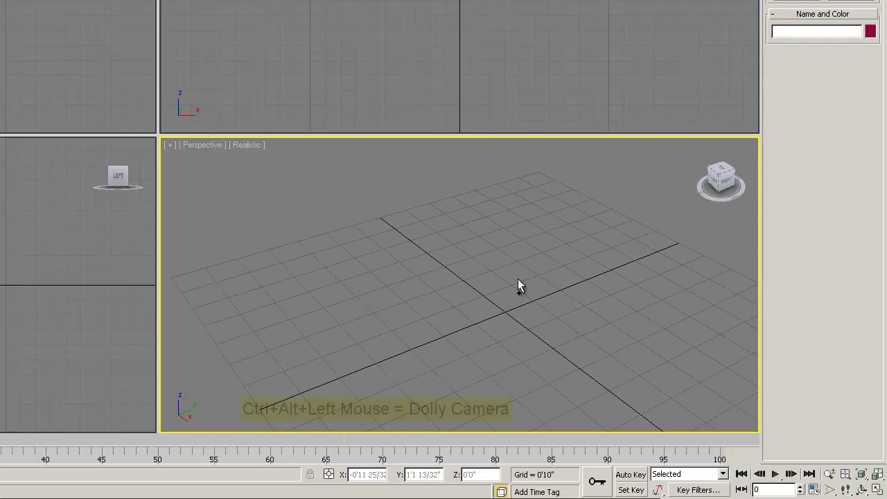
{"action": "mouse_move", "coordinate": [515, 235]}
{"action": "left_mouse_down", "text": "ctrl+alt"}
{"action": "mouse_move", "coordinate": [519, 319]}
{"action": "mouse_move", "coordinate": [501, 423]}
{"action": "mouse_move", "coordinate": [529, 133]}
{"action": "mouse_move", "coordinate": [498, 340]}
{"action": "mouse_move", "coordinate": [521, 223]}
{"action": "left_mouse_up", "text": "ctrl+alt"}
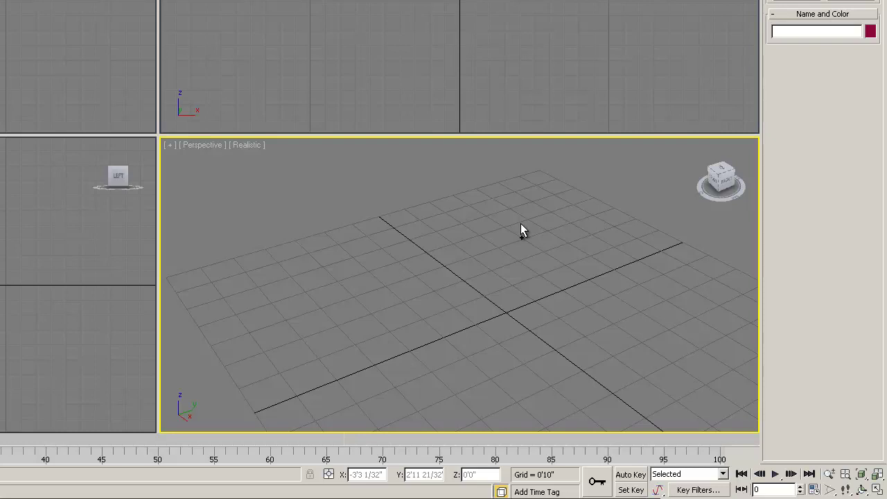
{"action": "middle_click_drag", "start_coordinate": [504, 313], "coordinate": [491, 386]}
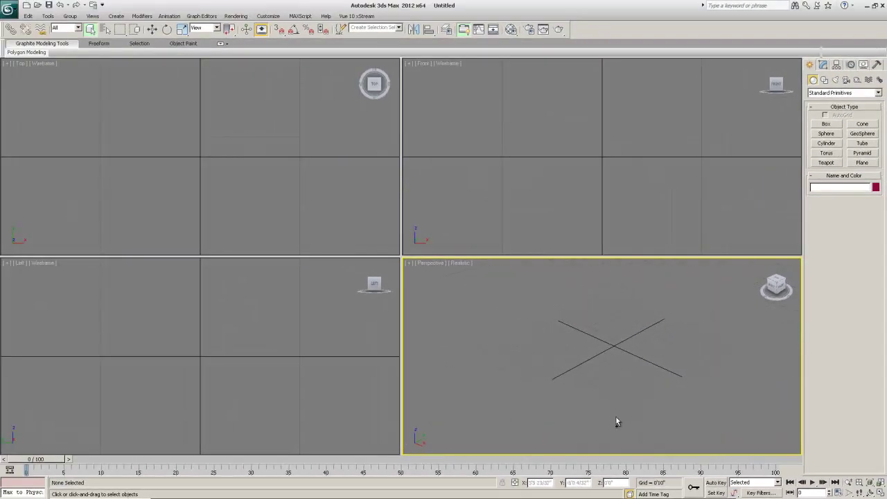
{"action": "middle_click_drag", "start_coordinate": [616, 421], "coordinate": [627, 316], "text": "ctrl+alt"}
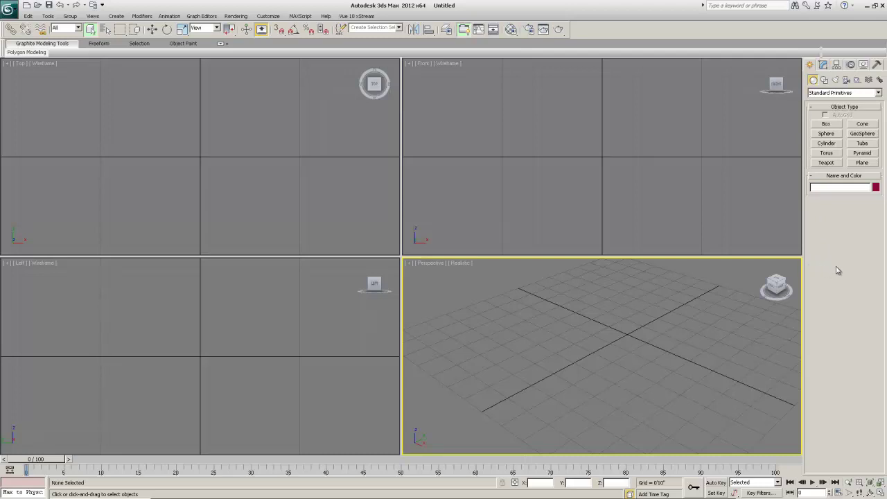
- Create a flat square box in the Perspective viewport, about 5'2" per side and about 5" high
{"action": "left_click", "coordinate": [810, 65]}
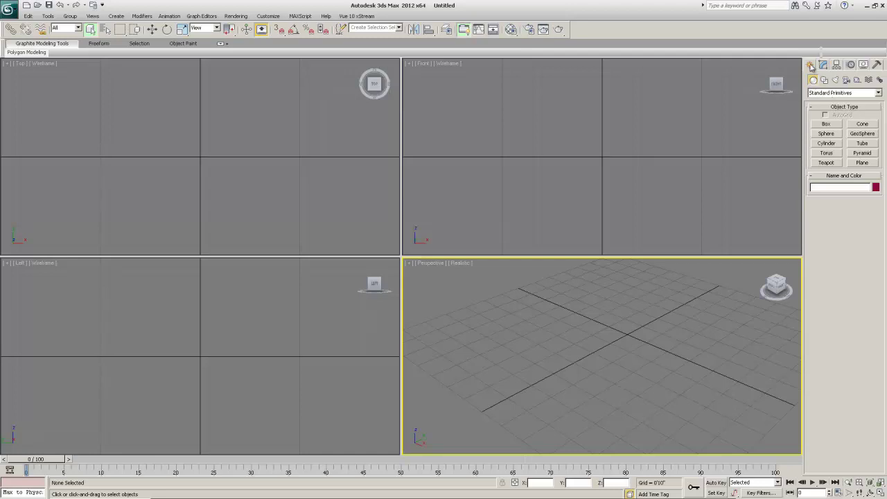
{"action": "left_click", "coordinate": [820, 125]}
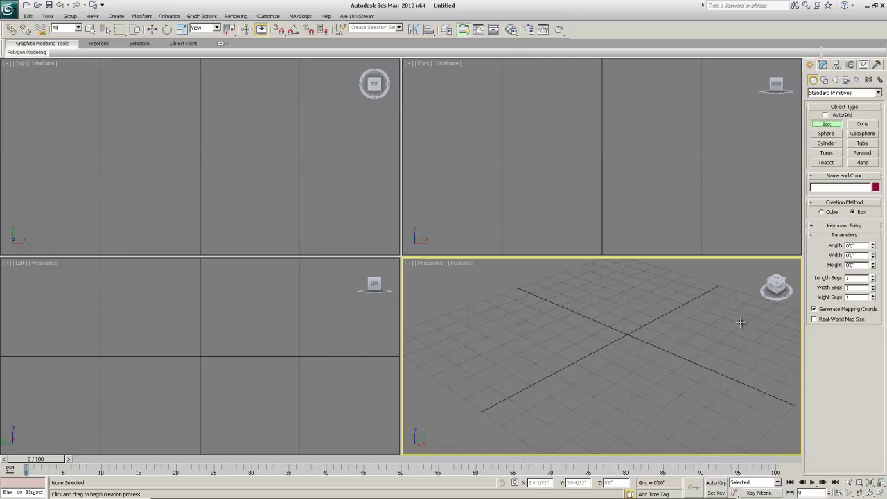
{"action": "left_click_drag", "start_coordinate": [741, 322], "coordinate": [665, 355]}
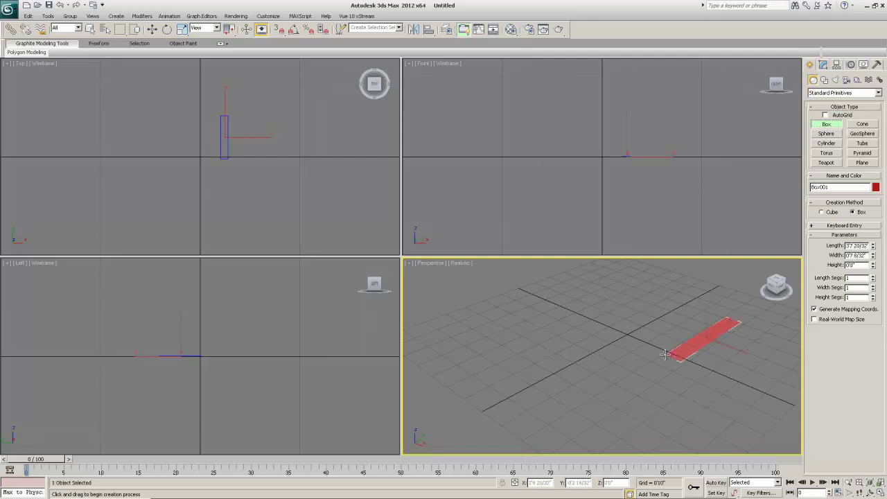
{"action": "right_click", "coordinate": [588, 325]}
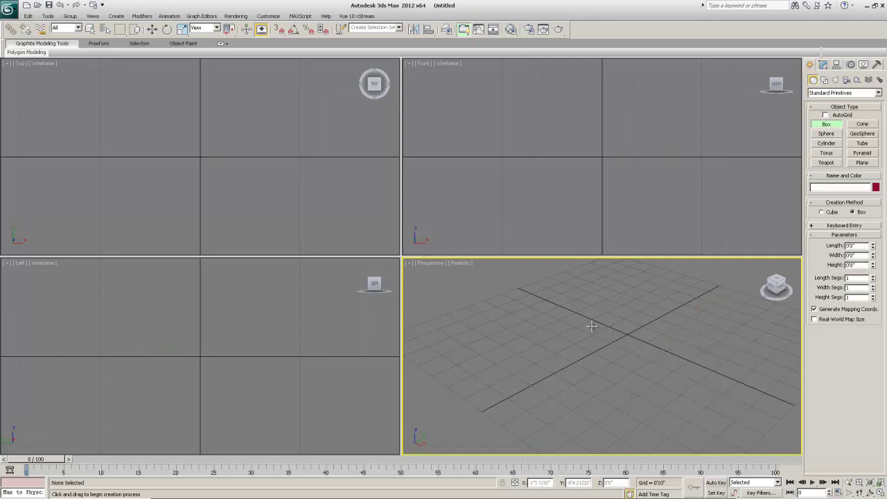
{"action": "left_click_drag", "start_coordinate": [687, 319], "coordinate": [592, 317]}
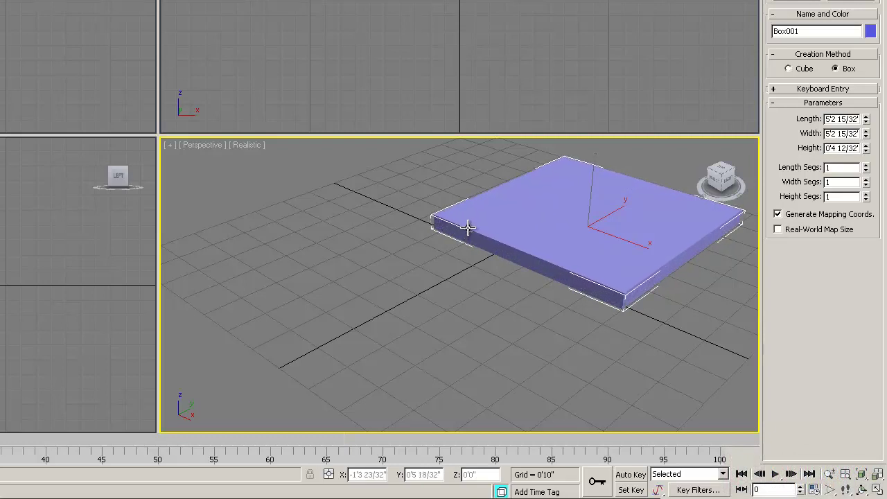
{"action": "left_click", "coordinate": [468, 224]}
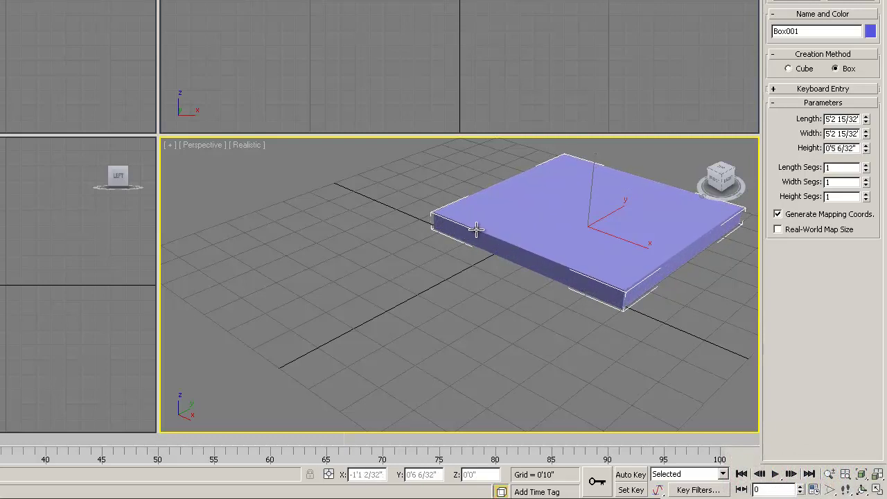
{"action": "right_click", "coordinate": [594, 275]}
{"action": "middle_click_drag", "start_coordinate": [635, 298], "coordinate": [576, 356], "text": "alt"}
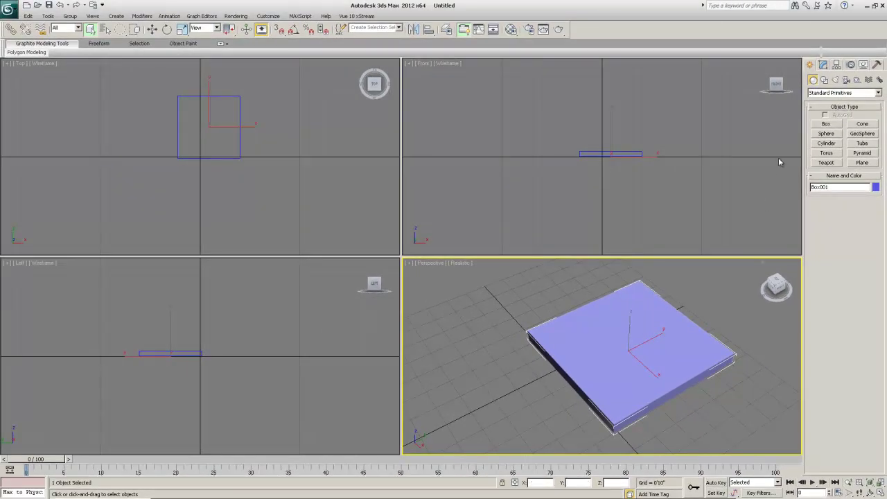
- Set the box's length segments to 4 and turn on edged faces in the Perspective viewport
{"action": "left_click", "coordinate": [824, 65]}
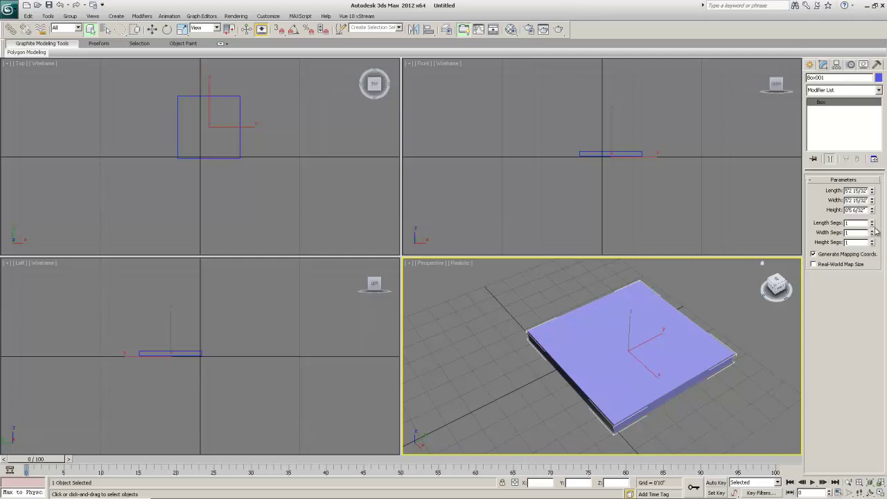
{"action": "left_click_drag", "start_coordinate": [873, 225], "coordinate": [872, 210]}
{"action": "key", "text": "F4"}
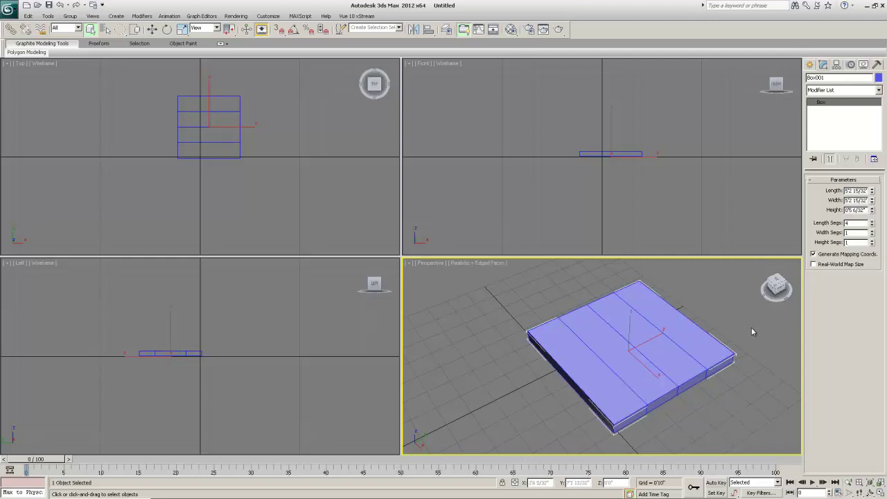
{"action": "key", "text": "F4"}
{"action": "key", "text": "F4"}
{"action": "key", "text": "F4"}
{"action": "key", "text": "F4"}
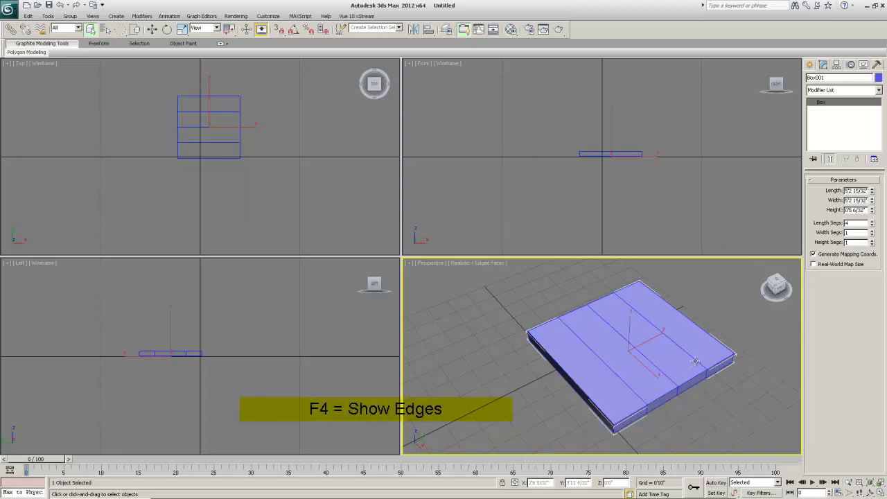
- Reset the box's length and width segments to 1
{"action": "mouse_move", "coordinate": [873, 233]}
{"action": "left_mouse_down"}
{"action": "mouse_move", "coordinate": [871, 210]}
{"action": "mouse_move", "coordinate": [871, 235]}
{"action": "left_mouse_up"}
{"action": "right_click", "coordinate": [872, 233]}
{"action": "right_click", "coordinate": [872, 223]}
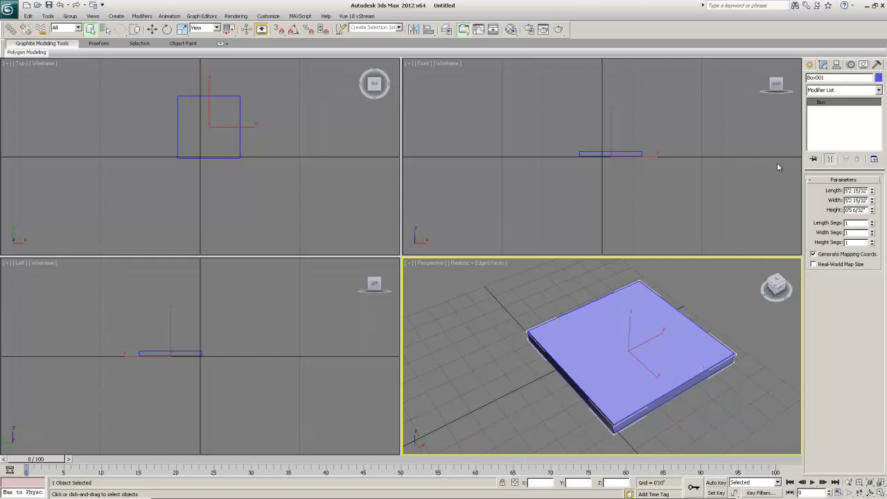
- Move the box in the Top viewport so it is centred on the grid origin
{"action": "left_click", "coordinate": [663, 338]}
{"action": "left_click", "coordinate": [215, 157]}
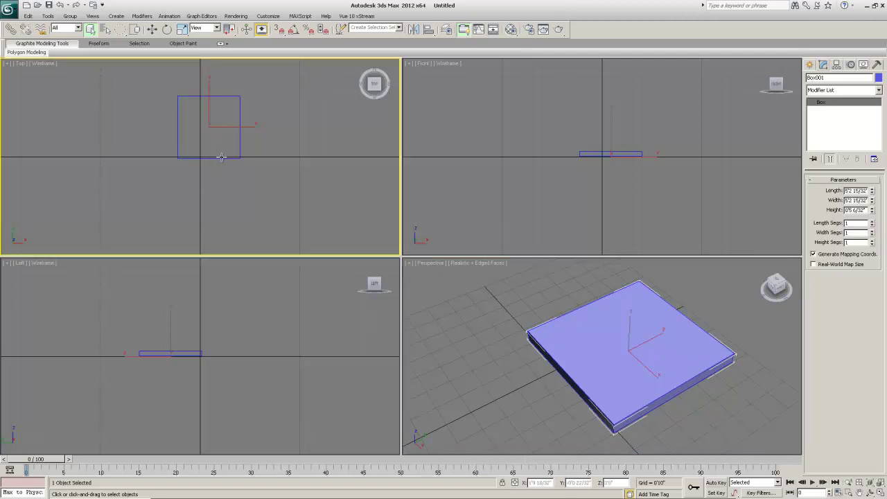
{"action": "key", "text": "w"}
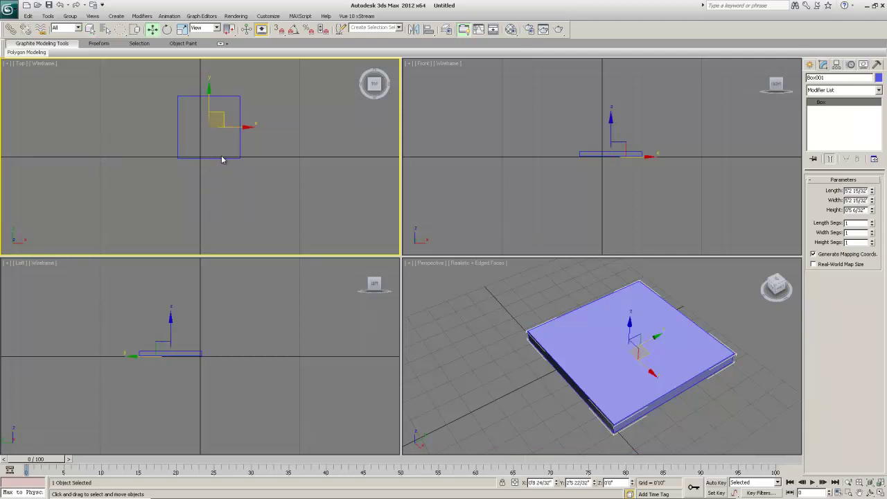
{"action": "left_click_drag", "start_coordinate": [220, 123], "coordinate": [213, 144]}
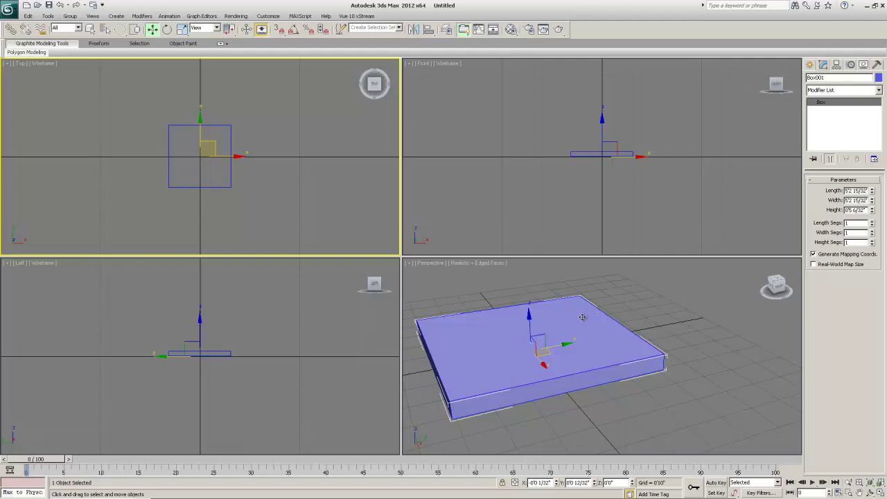
- Convert the box to an Editable Poly
{"action": "right_click", "coordinate": [582, 317]}
{"action": "right_click", "coordinate": [582, 318]}
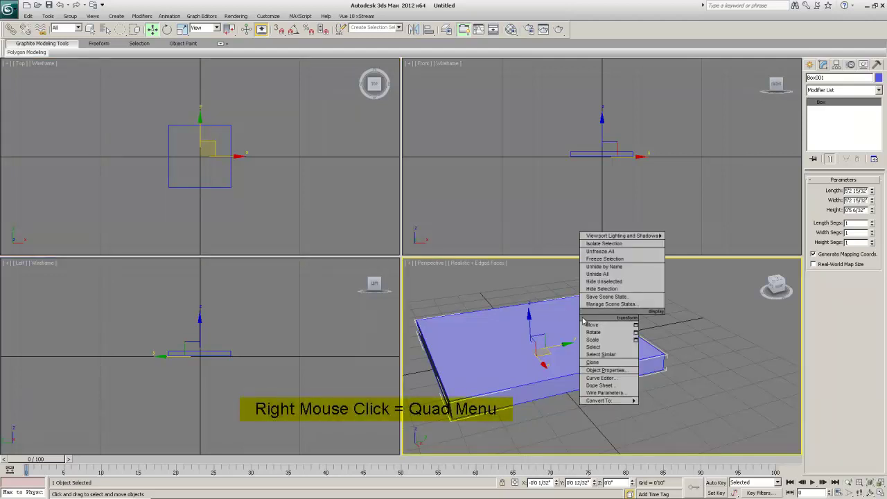
{"action": "mouse_move", "coordinate": [604, 401]}
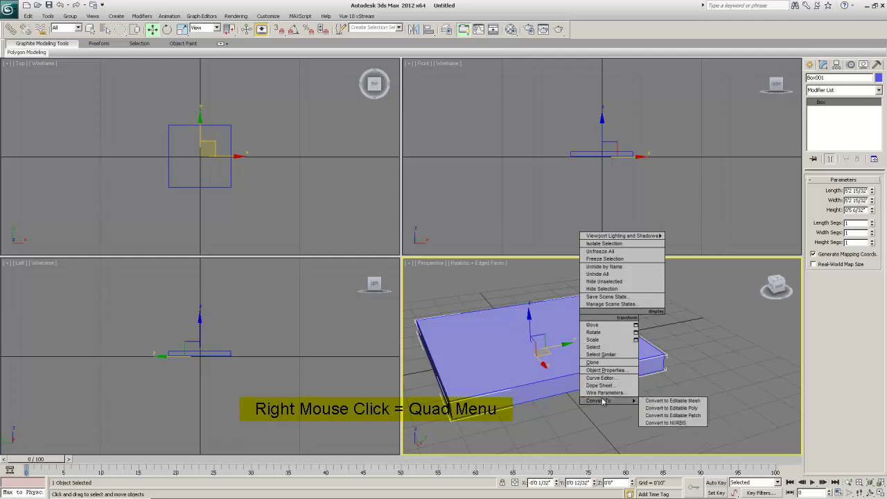
{"action": "left_click", "coordinate": [663, 409]}
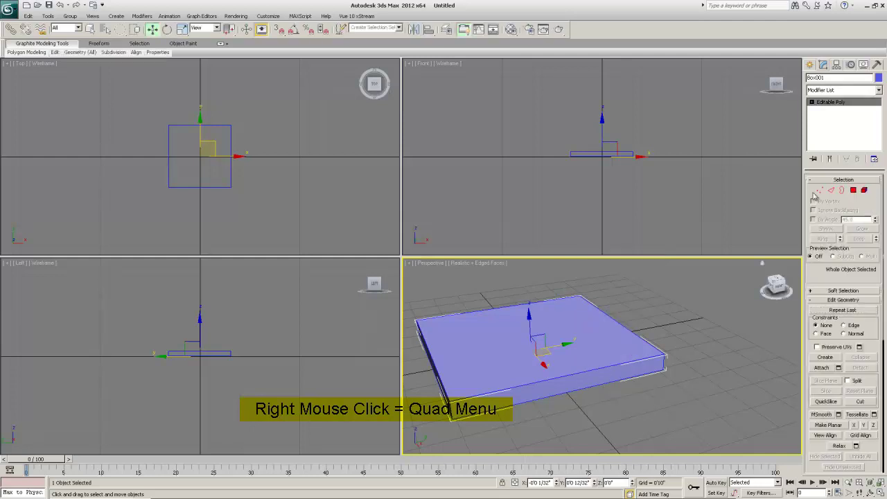
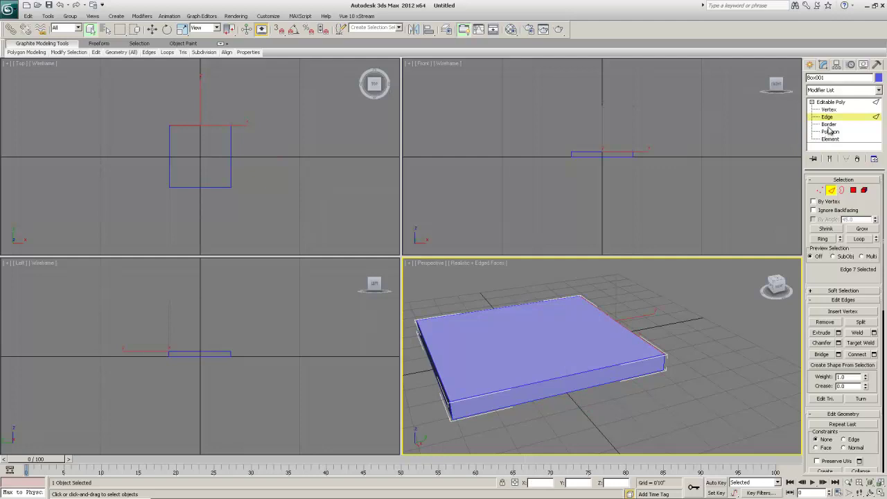
- Try the Border, Polygon and Element sub-object levels, selecting the box's side face, top face and whole element in turn
{"action": "left_click", "coordinate": [829, 124]}
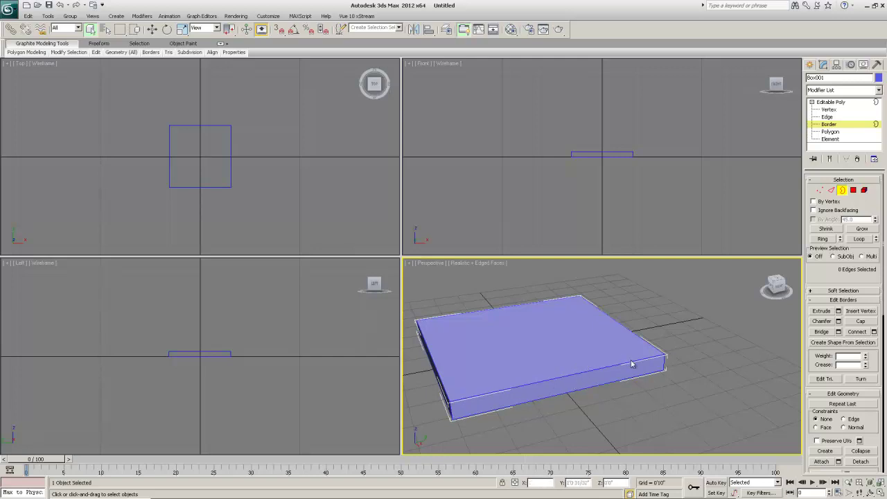
{"action": "left_click", "coordinate": [829, 132]}
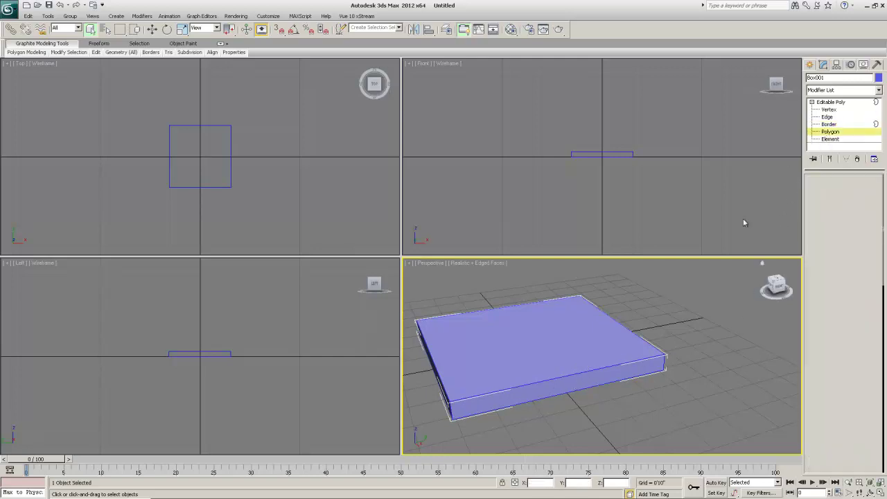
{"action": "left_click", "coordinate": [627, 370]}
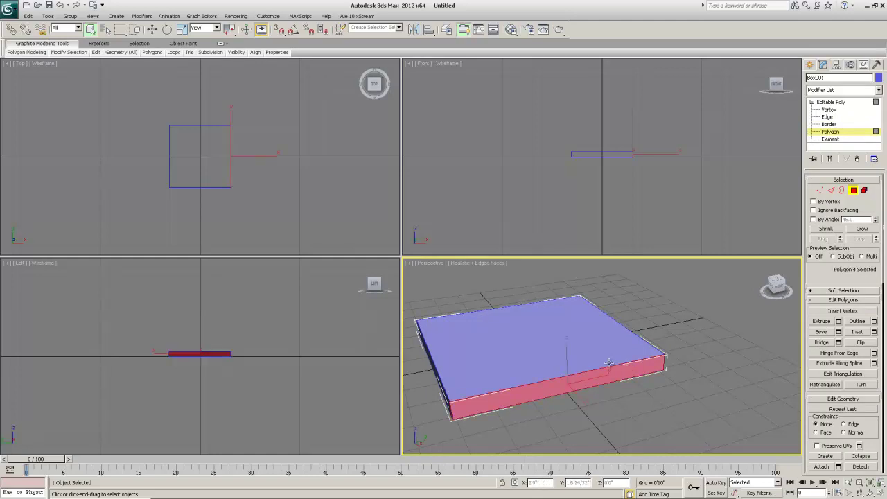
{"action": "left_click", "coordinate": [609, 359]}
{"action": "left_click", "coordinate": [609, 369]}
{"action": "left_click", "coordinate": [609, 358]}
{"action": "left_click", "coordinate": [608, 369]}
{"action": "left_click", "coordinate": [608, 359]}
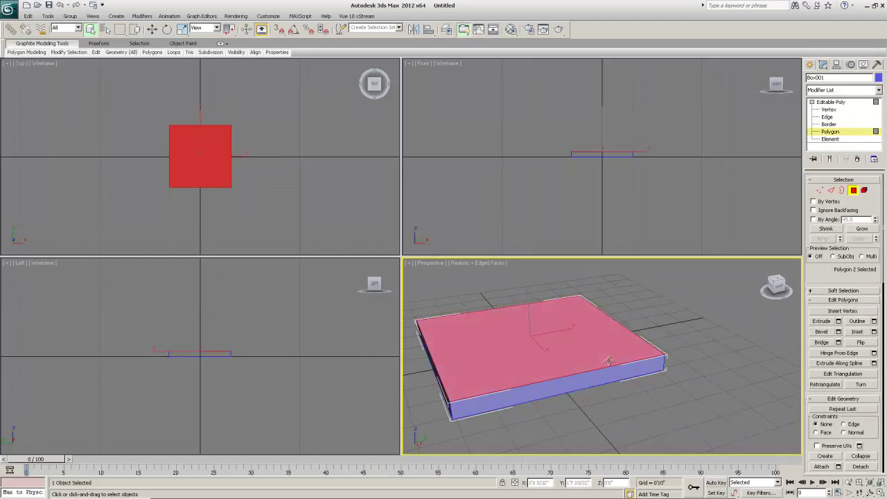
{"action": "left_click", "coordinate": [830, 138]}
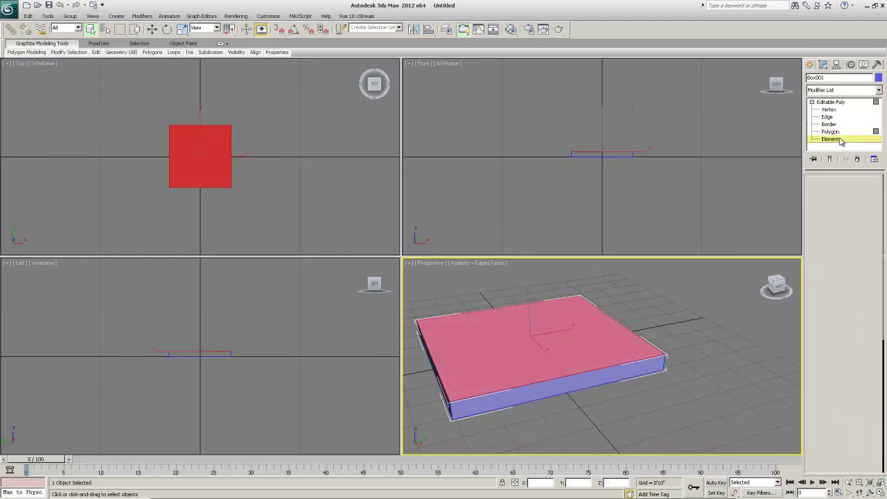
{"action": "left_click", "coordinate": [619, 310]}
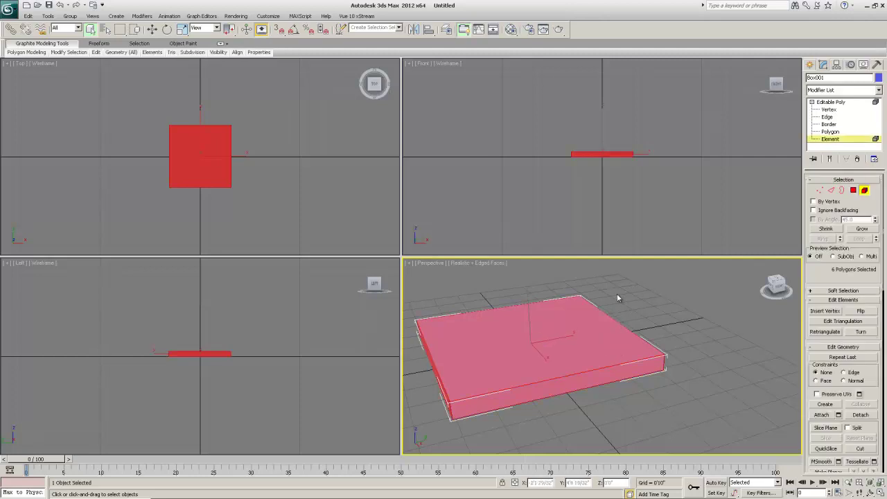
- Return to the Polygon sub-object level and select the box's bottom face from underneath in the Perspective viewport
{"action": "left_click", "coordinate": [829, 133]}
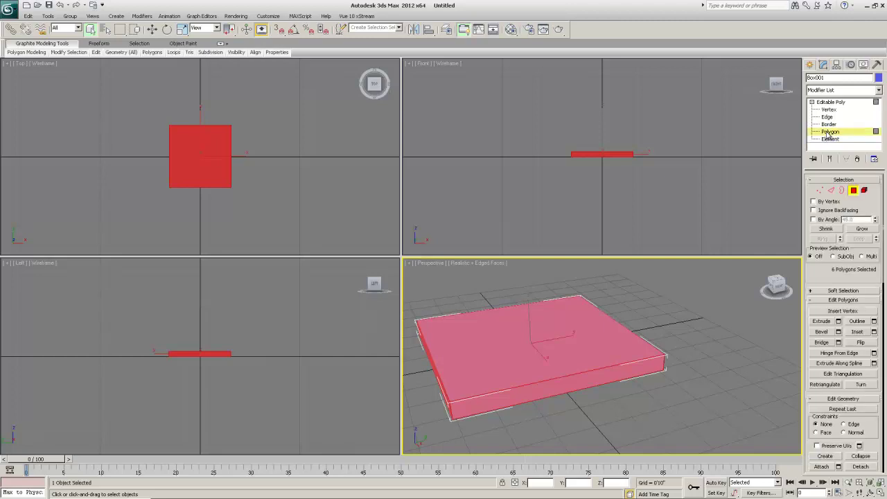
{"action": "left_click", "coordinate": [669, 355]}
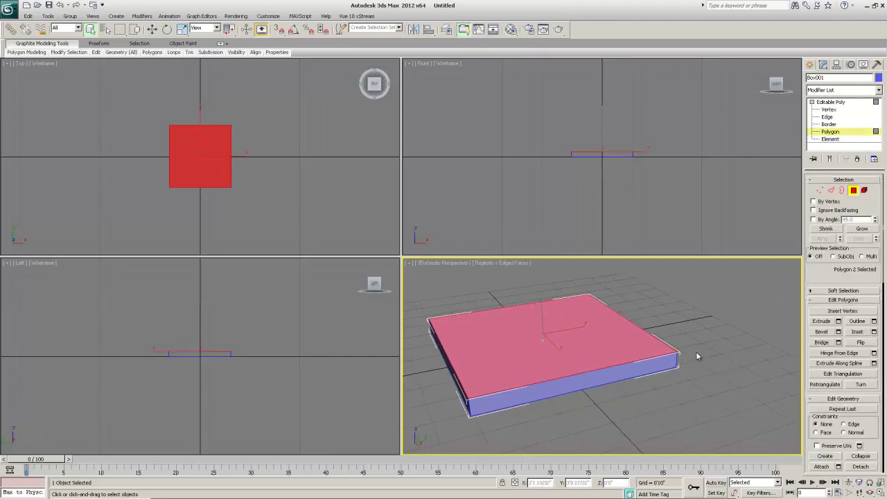
{"action": "middle_click_drag", "start_coordinate": [696, 352], "coordinate": [696, 350], "text": "alt"}
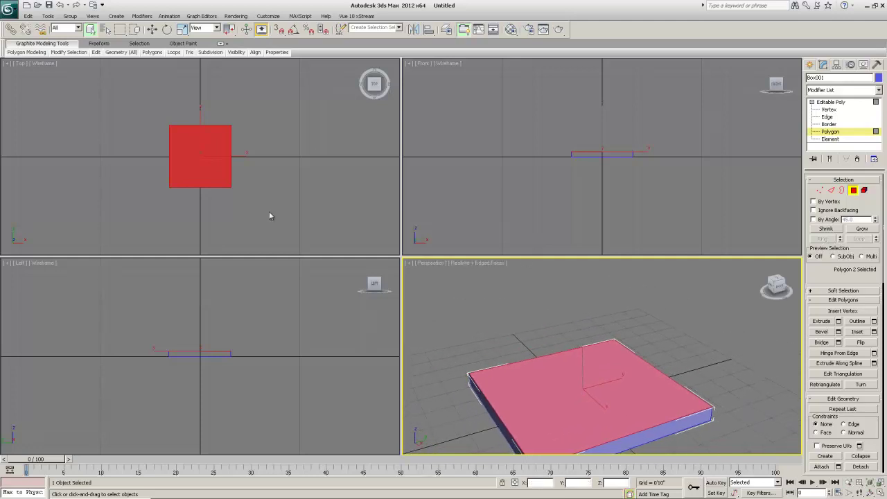
{"action": "middle_click_drag", "start_coordinate": [628, 319], "coordinate": [628, 320], "text": "alt"}
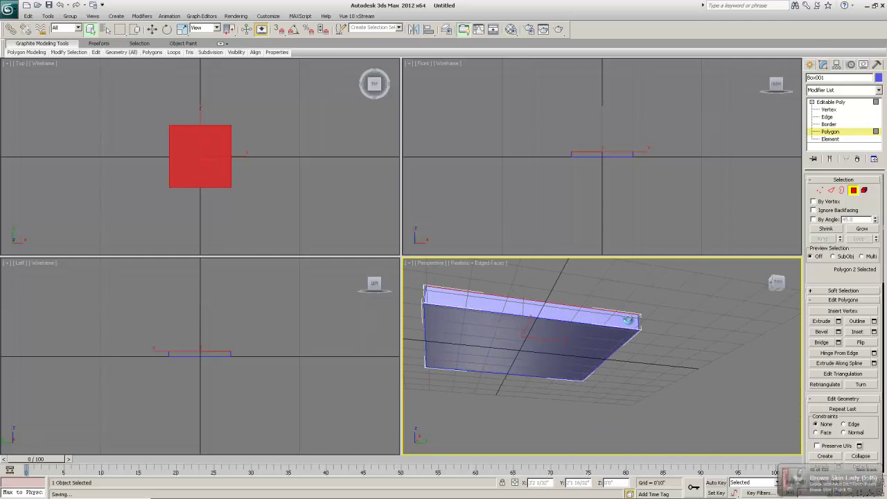
{"action": "left_click", "coordinate": [599, 350]}
{"action": "middle_click_drag", "start_coordinate": [635, 340], "coordinate": [640, 356], "text": "alt"}
{"action": "left_click", "coordinate": [581, 346]}
{"action": "mouse_move", "coordinate": [580, 366]}
{"action": "middle_mouse_down", "text": "alt"}
{"action": "mouse_move", "coordinate": [584, 380]}
{"action": "mouse_move", "coordinate": [584, 332]}
{"action": "mouse_move", "coordinate": [581, 351]}
{"action": "middle_mouse_up", "text": "alt"}
{"action": "left_click", "coordinate": [576, 346]}
{"action": "left_click", "coordinate": [584, 332]}
{"action": "left_click", "coordinate": [580, 342]}
{"action": "left_click", "coordinate": [583, 343]}
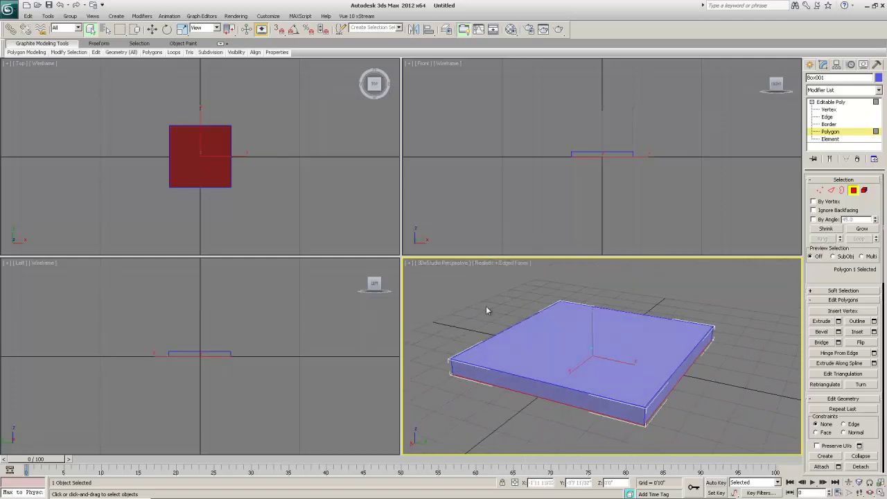
- Start a Bevel with settings on the bottom face, with height 0'2 3/32" and outline -0'5 5/32"
{"action": "left_click", "coordinate": [215, 169]}
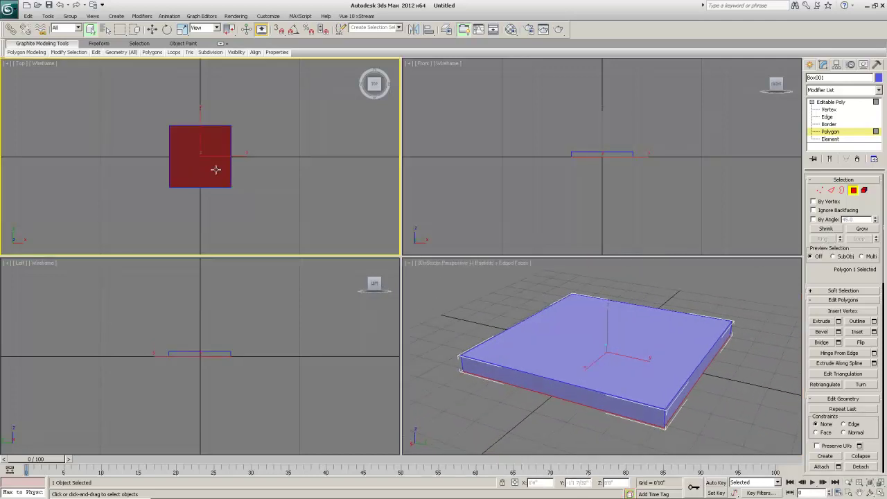
{"action": "right_click", "coordinate": [257, 178]}
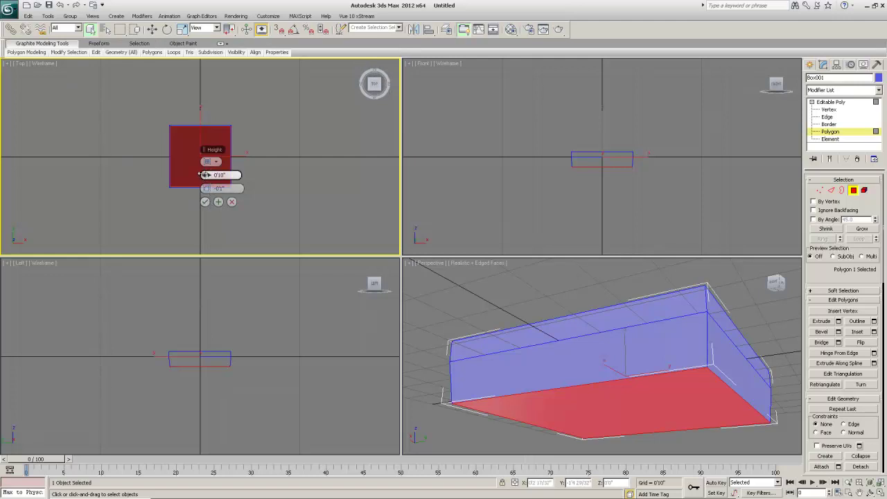
{"action": "mouse_move", "coordinate": [205, 175]}
{"action": "left_mouse_down"}
{"action": "mouse_move", "coordinate": [196, 174]}
{"action": "mouse_move", "coordinate": [204, 177]}
{"action": "left_mouse_up"}
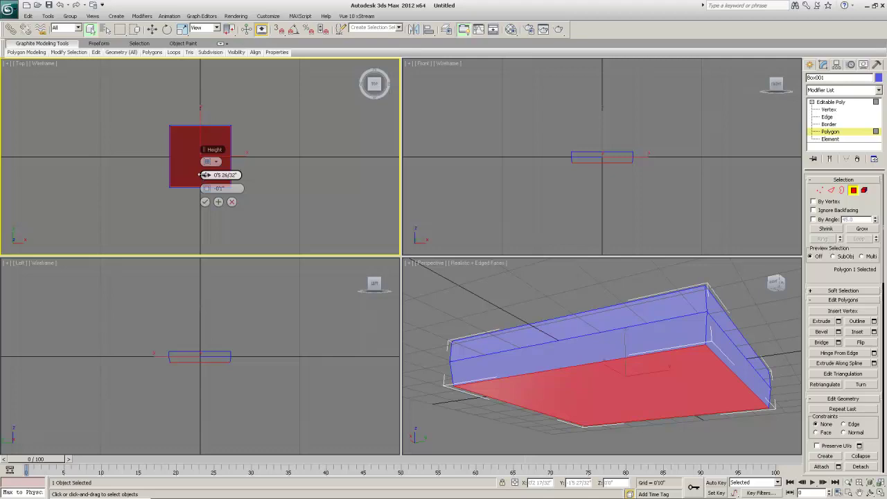
{"action": "left_click_drag", "start_coordinate": [205, 175], "coordinate": [217, 178]}
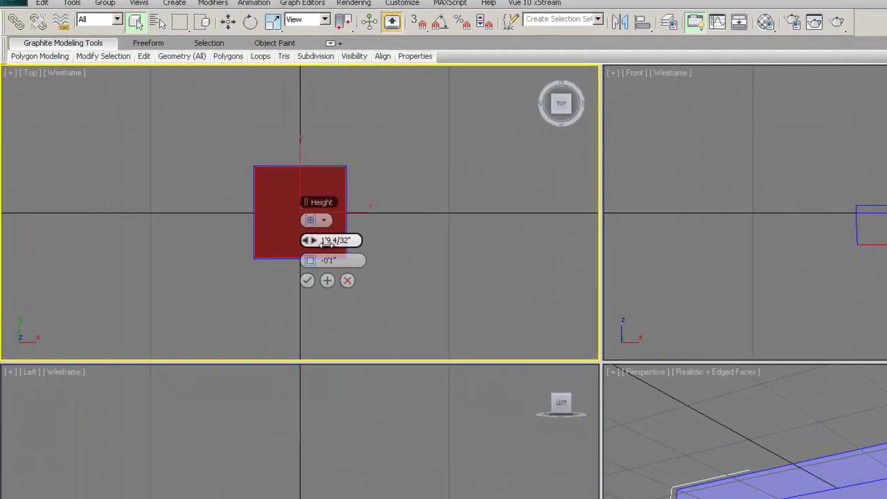
{"action": "left_click_drag", "start_coordinate": [325, 244], "coordinate": [298, 244]}
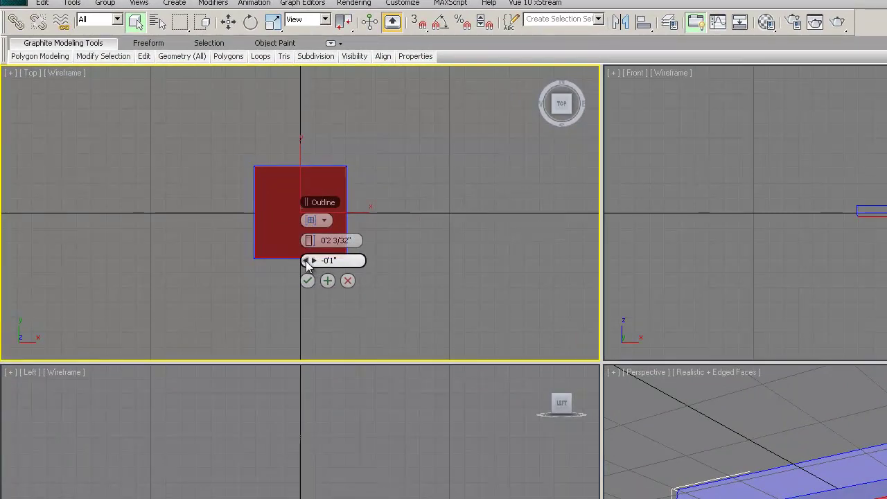
{"action": "left_click_drag", "start_coordinate": [306, 260], "coordinate": [299, 258]}
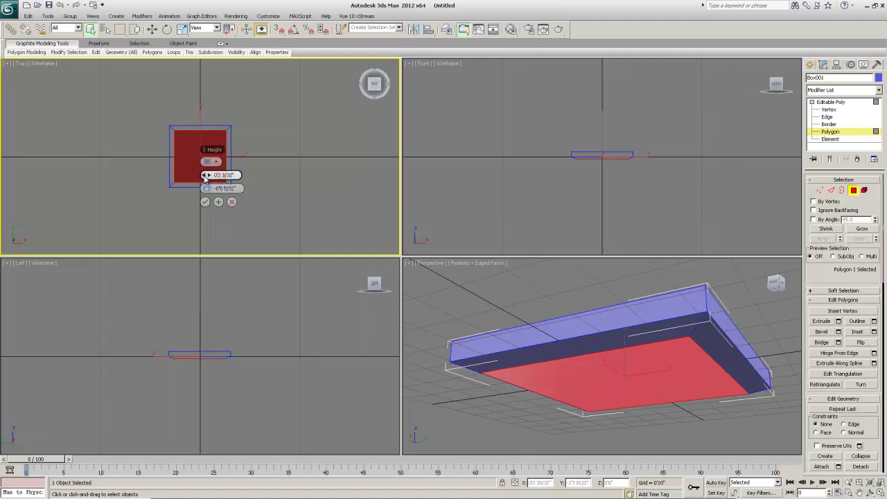
- Reduce the bottom face's bevel height to 0'0 29/32" and apply the bevel
{"action": "left_click_drag", "start_coordinate": [205, 178], "coordinate": [204, 175]}
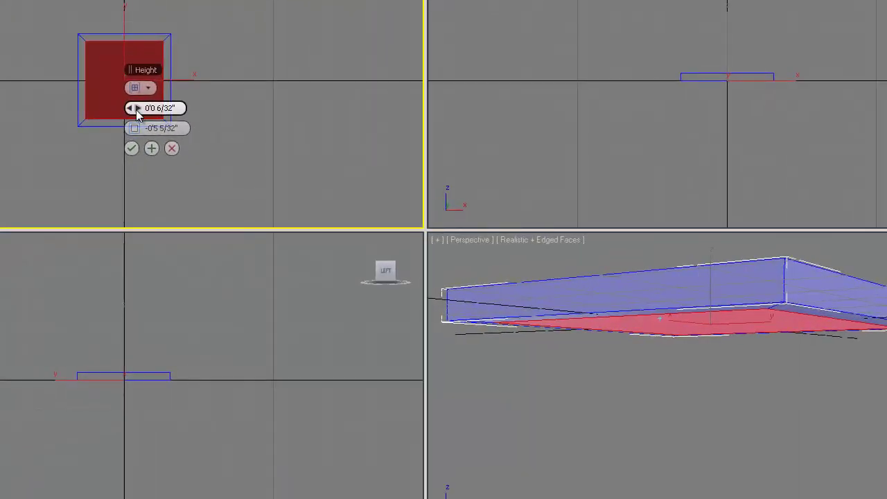
{"action": "left_click_drag", "start_coordinate": [135, 110], "coordinate": [135, 108]}
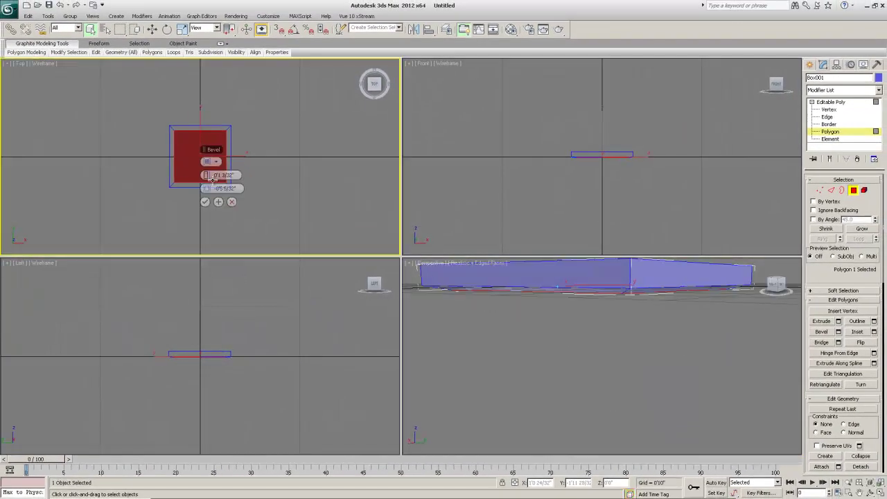
{"action": "left_click", "coordinate": [611, 185]}
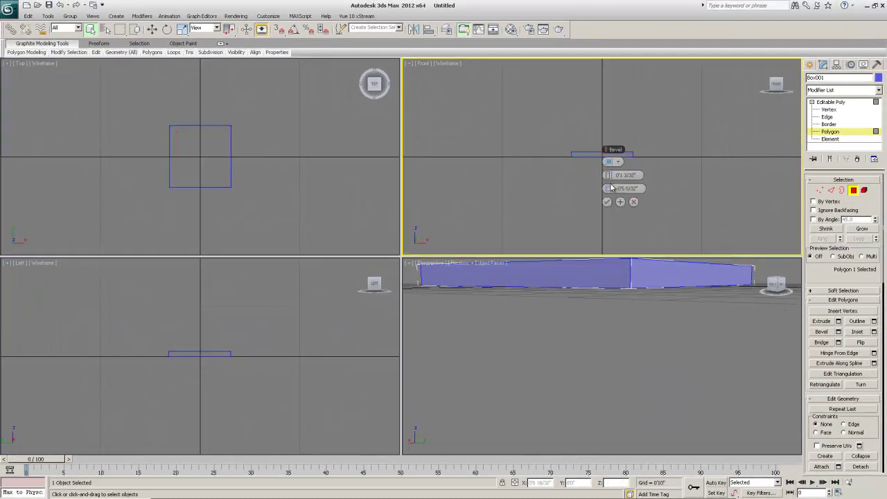
{"action": "middle_click_drag", "start_coordinate": [566, 175], "coordinate": [569, 102], "text": "ctrl+alt"}
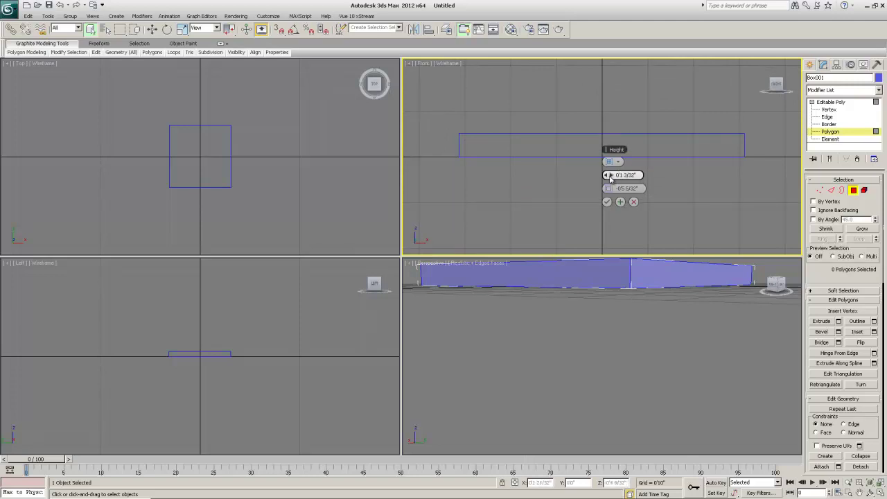
{"action": "left_click_drag", "start_coordinate": [615, 175], "coordinate": [620, 175]}
{"action": "middle_click_drag", "start_coordinate": [631, 316], "coordinate": [629, 304], "text": "alt"}
{"action": "left_click", "coordinate": [628, 305]}
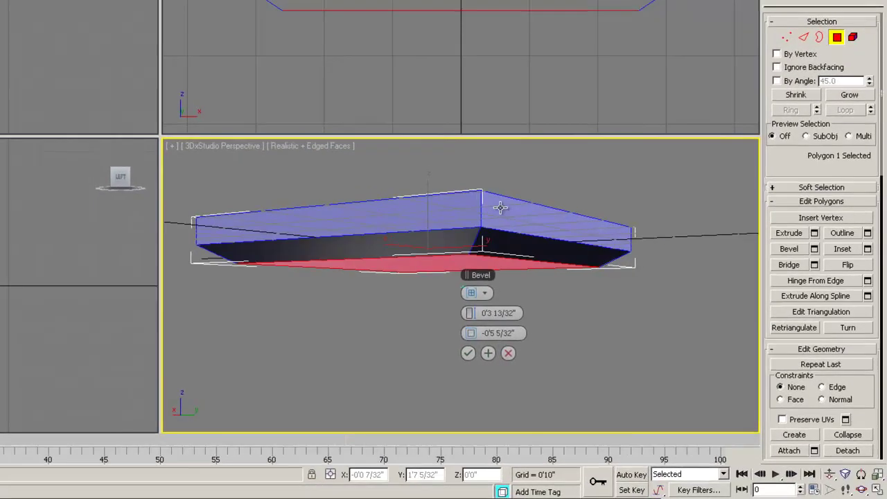
{"action": "middle_click_drag", "start_coordinate": [501, 207], "coordinate": [490, 249], "text": "alt"}
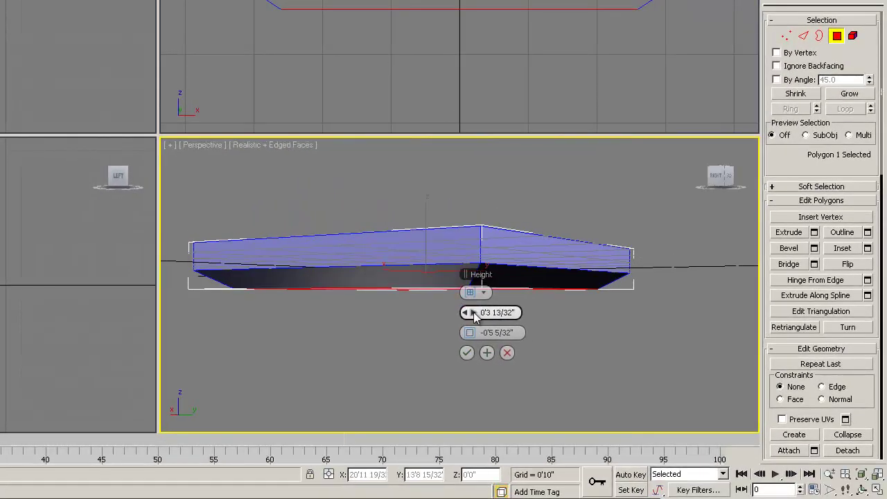
{"action": "left_click_drag", "start_coordinate": [471, 312], "coordinate": [457, 318]}
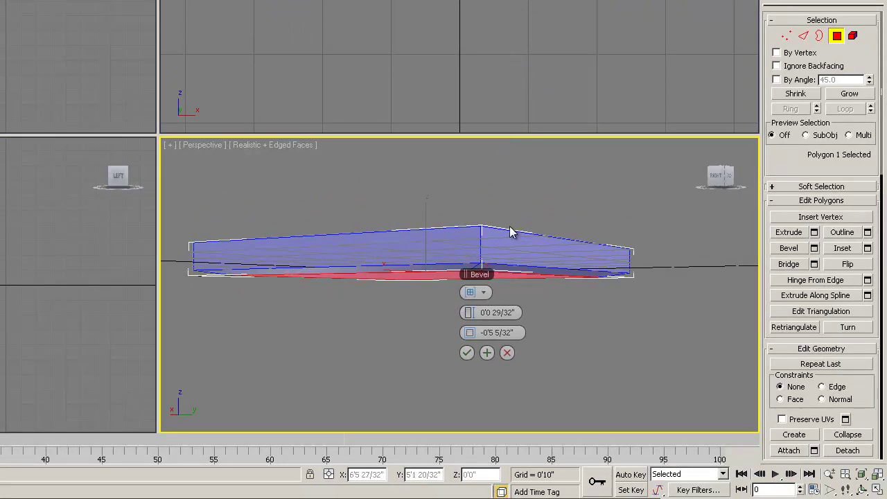
{"action": "left_click", "coordinate": [467, 353]}
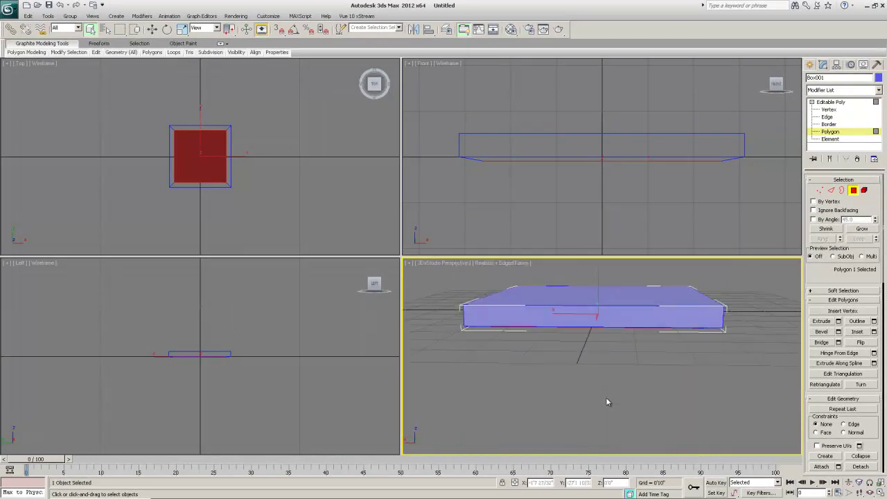
- Select the box's top face and move it down along Z so only a thin vertical edge remains above the bevel
{"action": "left_click", "coordinate": [519, 290]}
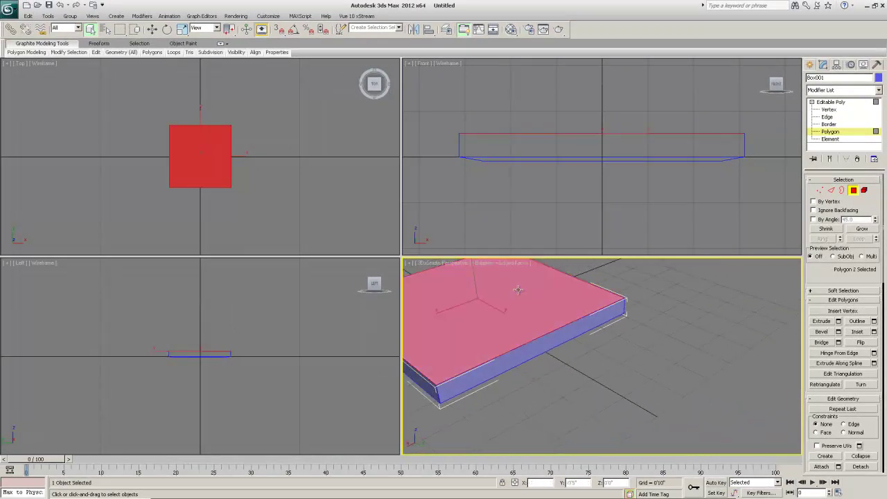
{"action": "key", "text": "p"}
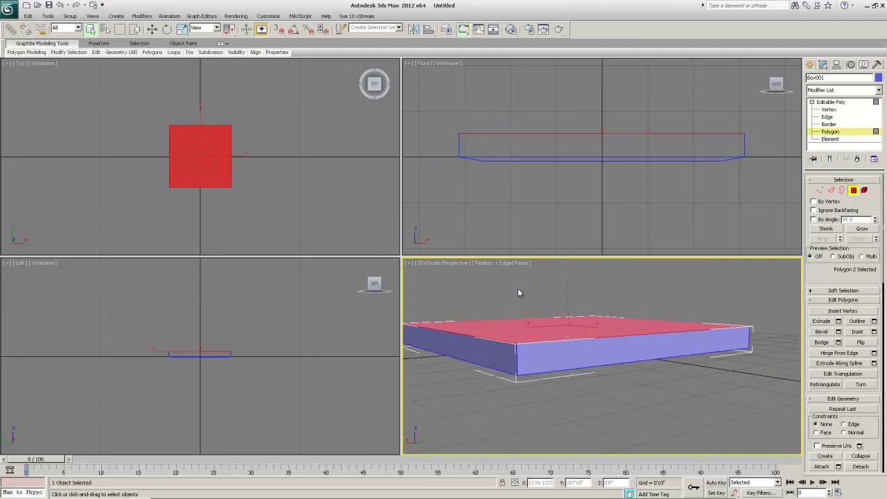
{"action": "key", "text": "w"}
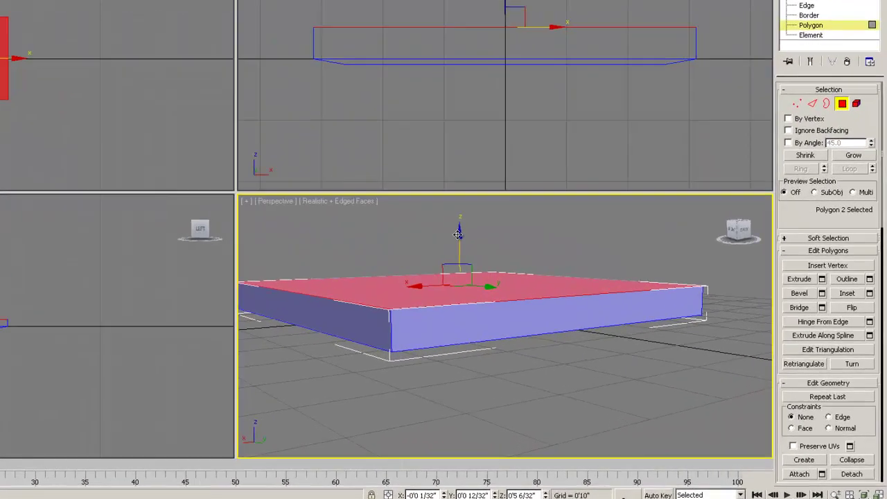
{"action": "mouse_move", "coordinate": [459, 235]}
{"action": "left_mouse_down"}
{"action": "mouse_move", "coordinate": [459, 253]}
{"action": "mouse_move", "coordinate": [459, 241]}
{"action": "left_mouse_up"}
{"action": "left_click_drag", "start_coordinate": [408, 217], "coordinate": [408, 230]}
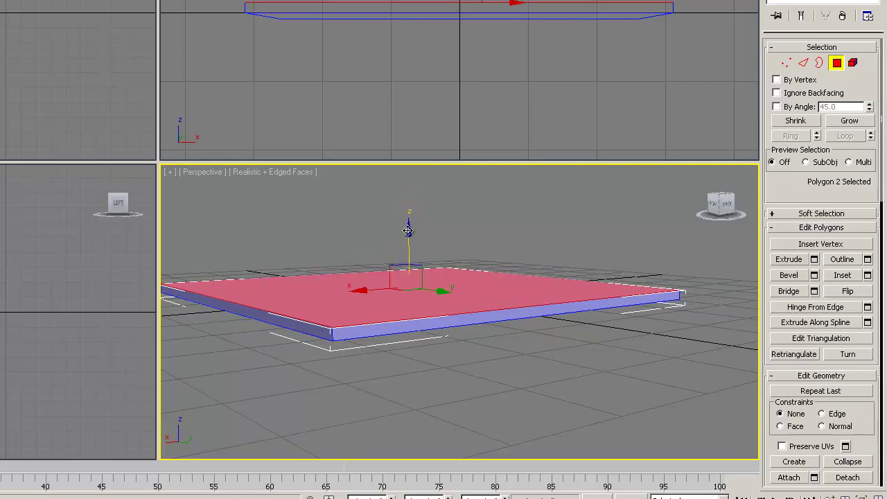
{"action": "left_click_drag", "start_coordinate": [408, 218], "coordinate": [408, 231]}
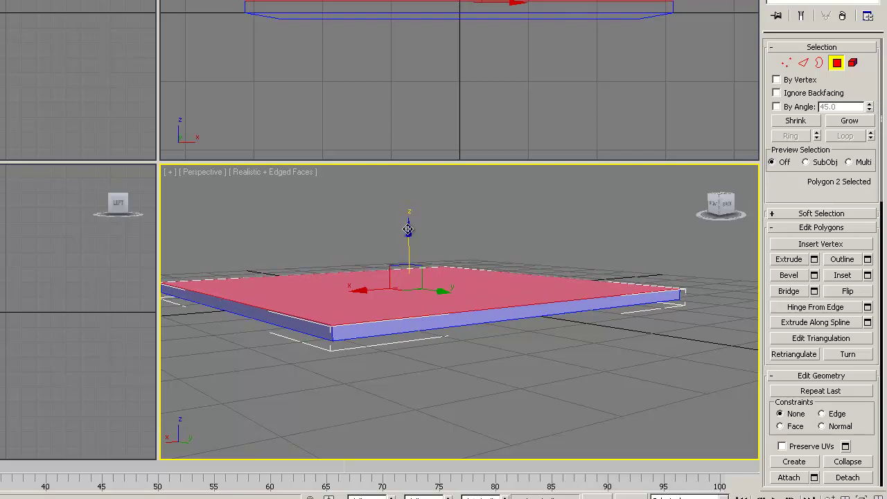
{"action": "left_click_drag", "start_coordinate": [408, 229], "coordinate": [408, 230]}
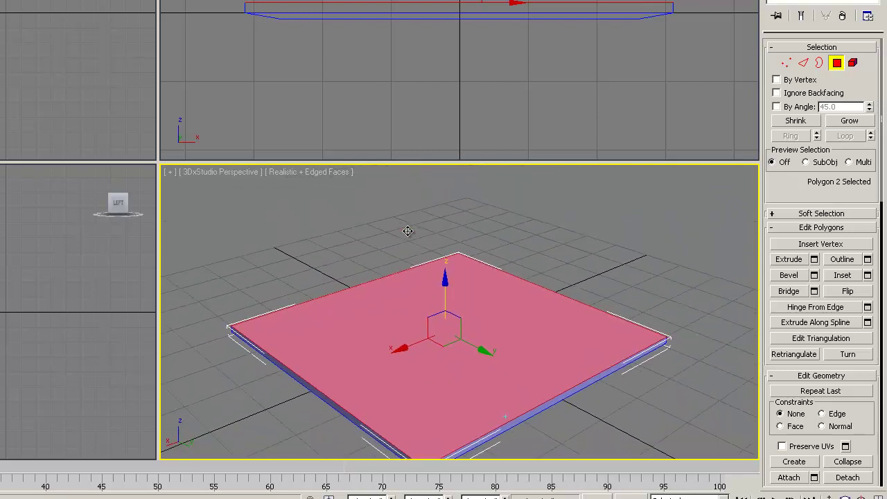
- Start a Bevel with settings on the slab's top face and bring its controls into the Front viewport
{"action": "left_click", "coordinate": [814, 276]}
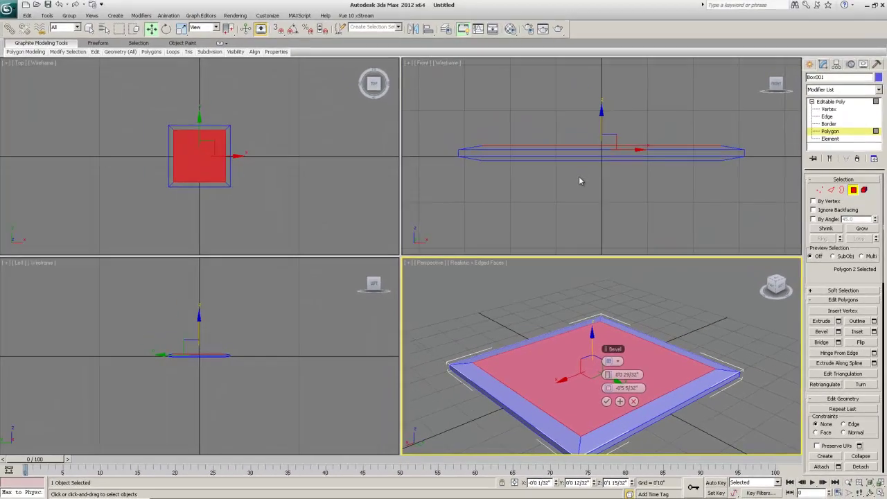
{"action": "right_click", "coordinate": [596, 212]}
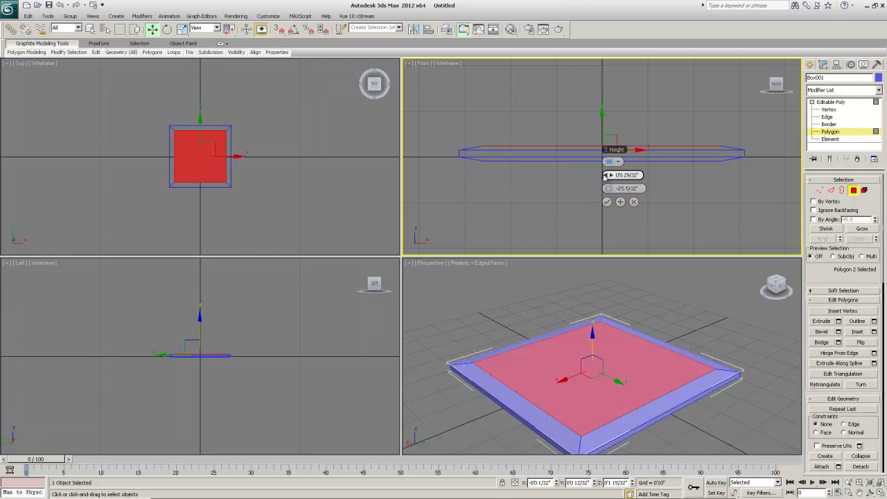
{"action": "right_click", "coordinate": [376, 181]}
{"action": "right_click", "coordinate": [381, 288]}
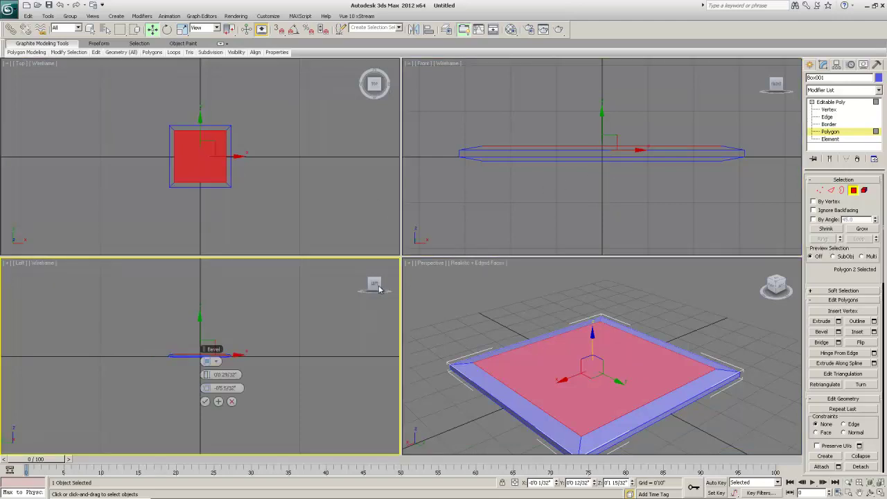
{"action": "right_click", "coordinate": [433, 309]}
{"action": "right_click", "coordinate": [446, 239]}
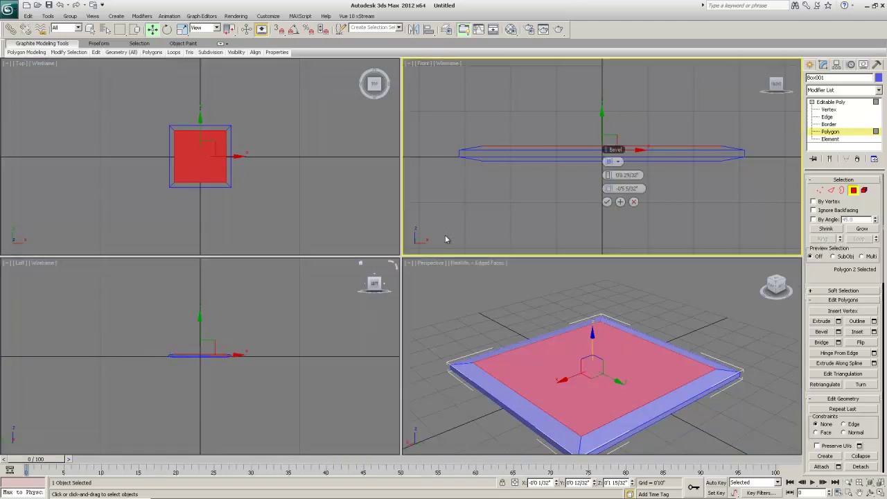
{"action": "right_click", "coordinate": [378, 214]}
{"action": "right_click", "coordinate": [358, 355]}
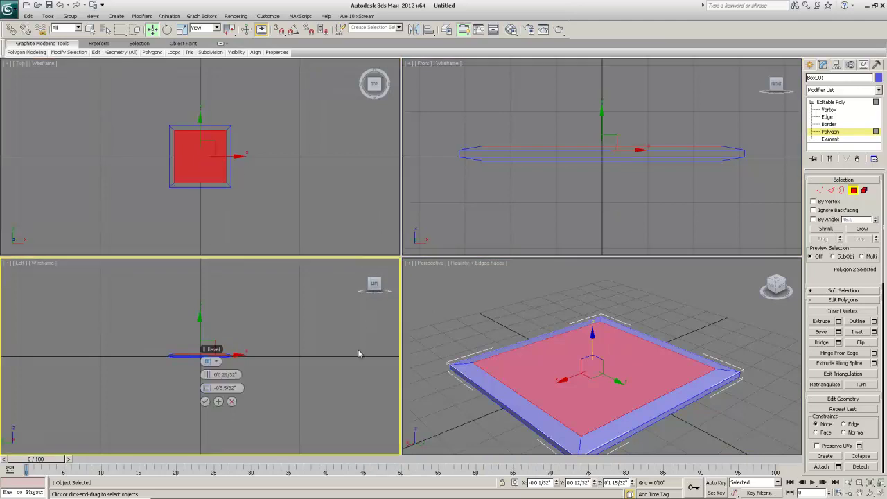
{"action": "right_click", "coordinate": [414, 319]}
{"action": "right_click", "coordinate": [441, 224]}
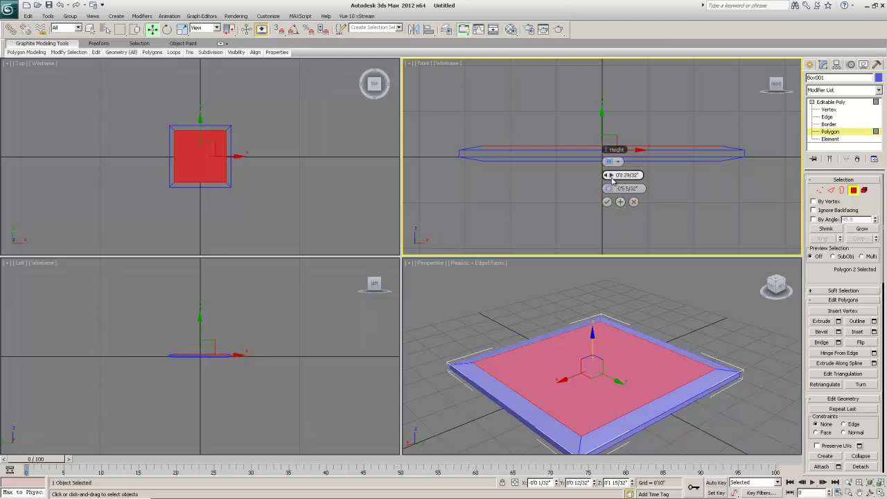
- Bevel the top face inward and down with height -0'0 25/32" and outline -0'2 13/32", and apply it
{"action": "mouse_move", "coordinate": [610, 188]}
{"action": "left_mouse_down"}
{"action": "mouse_move", "coordinate": [628, 189]}
{"action": "mouse_move", "coordinate": [610, 178]}
{"action": "mouse_move", "coordinate": [602, 187]}
{"action": "left_mouse_up"}
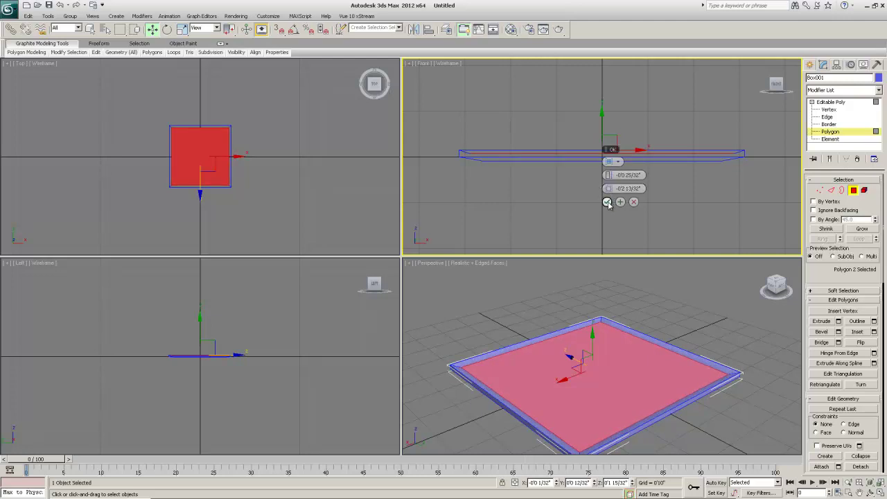
{"action": "left_click", "coordinate": [607, 201]}
- Deselect the face, then switch to the torch and creme brulee photo in Windows Photo Viewer and move it aside to examine the plate's rim
{"action": "left_click", "coordinate": [704, 343]}
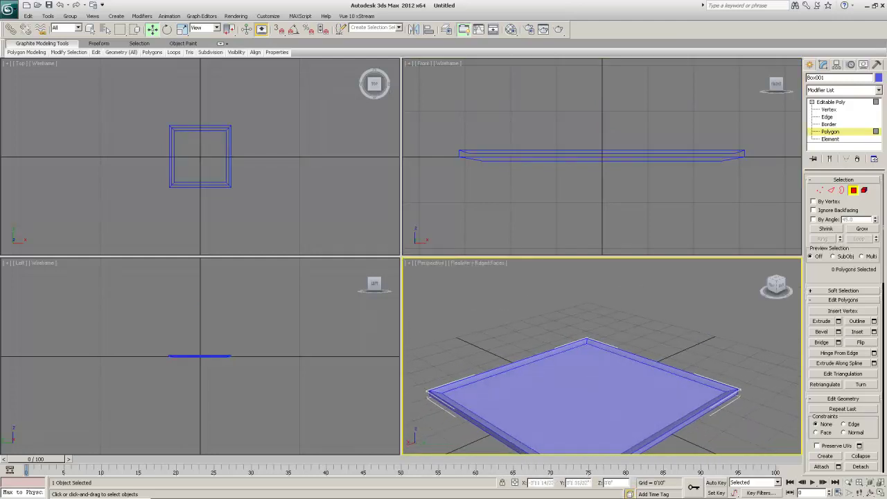
{"action": "key", "text": "alt+Tab"}
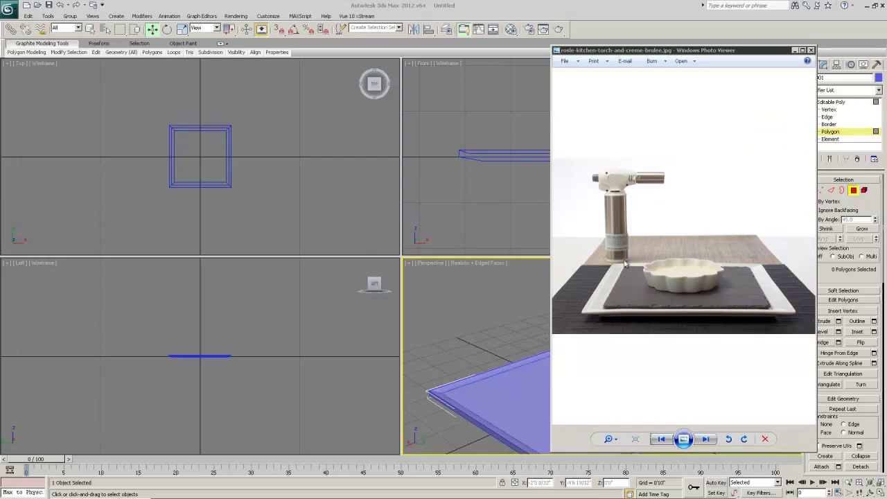
{"action": "left_click_drag", "start_coordinate": [644, 54], "coordinate": [697, 36]}
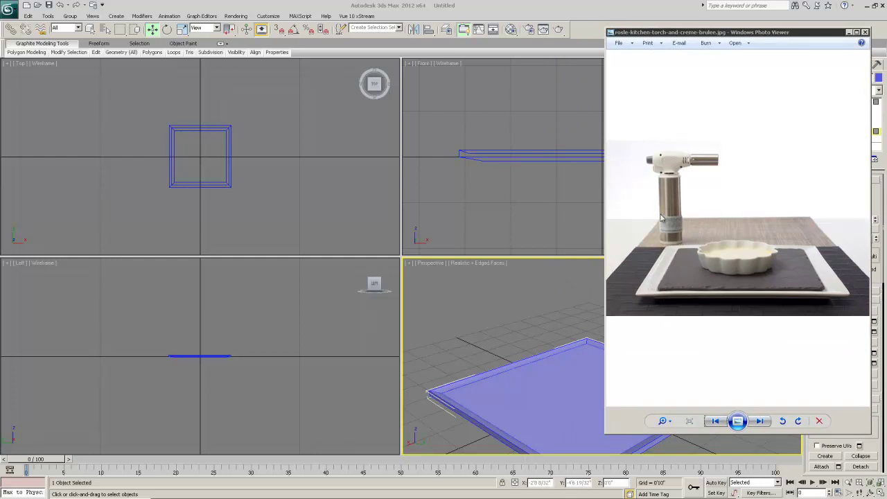
- Select the recessed top face, scale it in slightly, and raise it along Z to 0'1 2/32"
{"action": "left_click", "coordinate": [556, 407]}
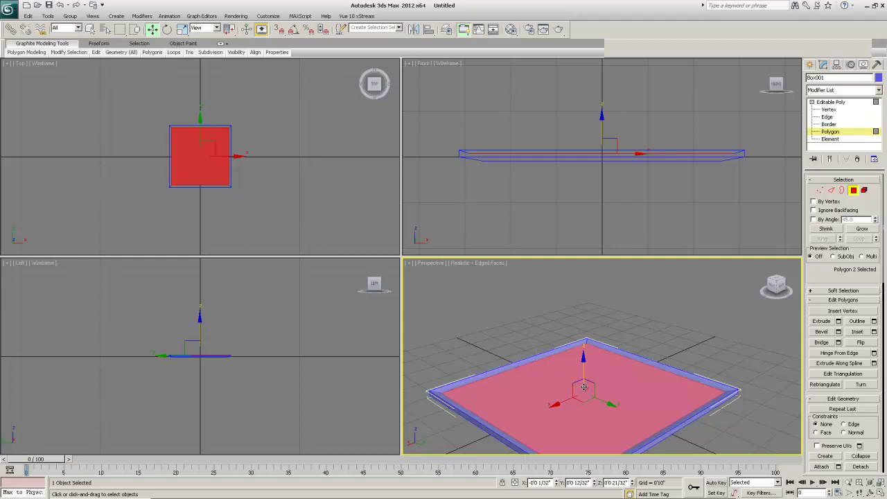
{"action": "key", "text": "r"}
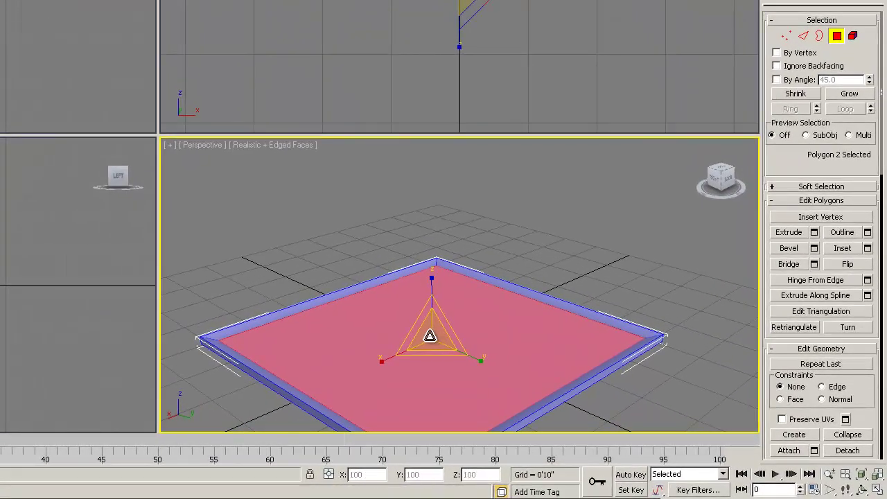
{"action": "mouse_move", "coordinate": [430, 335]}
{"action": "left_mouse_down"}
{"action": "mouse_move", "coordinate": [412, 337]}
{"action": "mouse_move", "coordinate": [451, 326]}
{"action": "mouse_move", "coordinate": [416, 335]}
{"action": "mouse_move", "coordinate": [435, 337]}
{"action": "left_mouse_up"}
{"action": "key", "text": "w"}
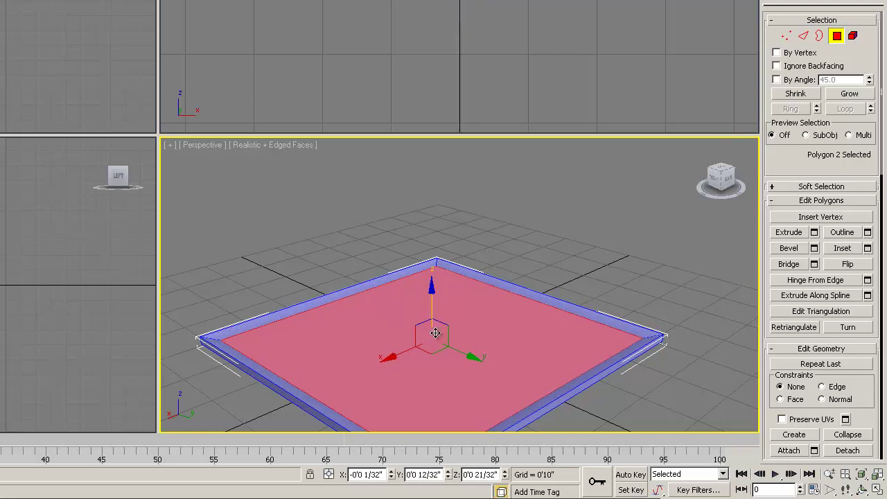
{"action": "left_click_drag", "start_coordinate": [433, 288], "coordinate": [433, 288]}
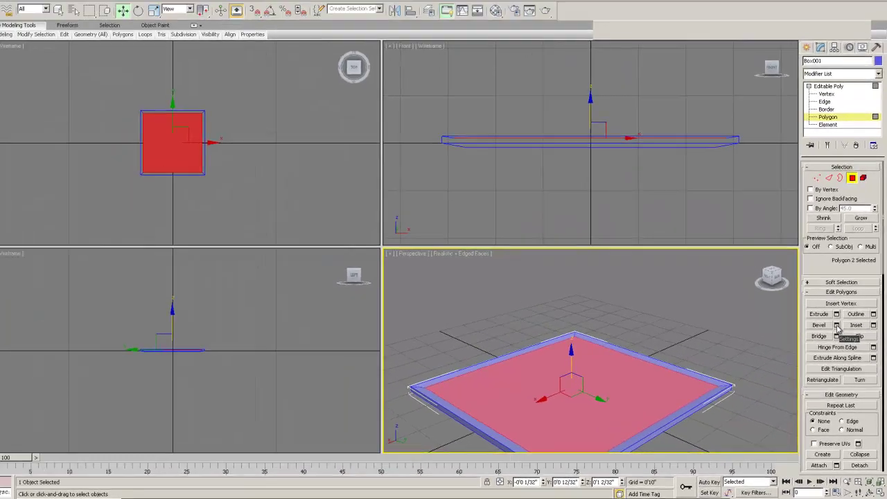
- Bevel the recessed face down again with height -0'1 6/32" and outline -0'2 13/32", checking the profile in the Front viewport
{"action": "left_click", "coordinate": [815, 249]}
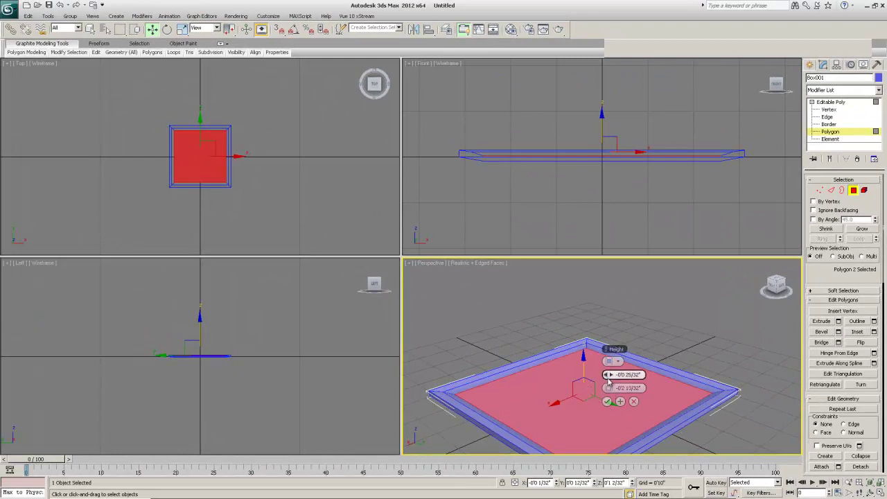
{"action": "left_click_drag", "start_coordinate": [608, 374], "coordinate": [601, 374]}
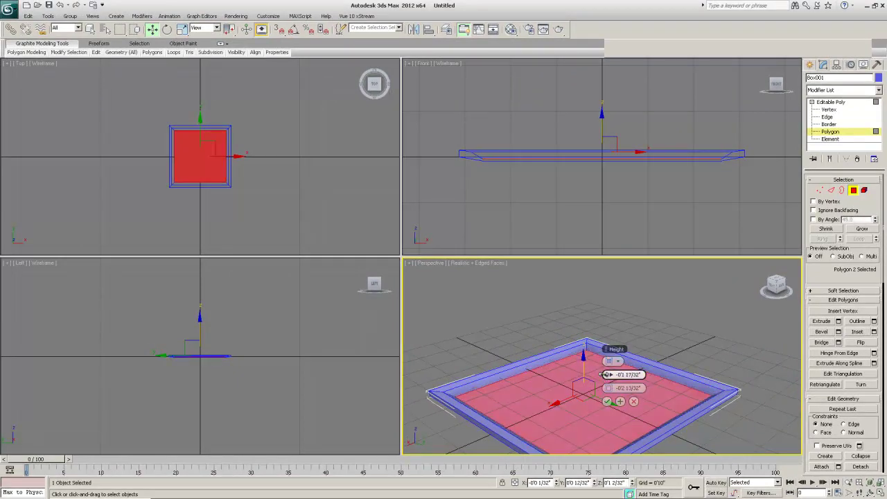
{"action": "right_click", "coordinate": [584, 176]}
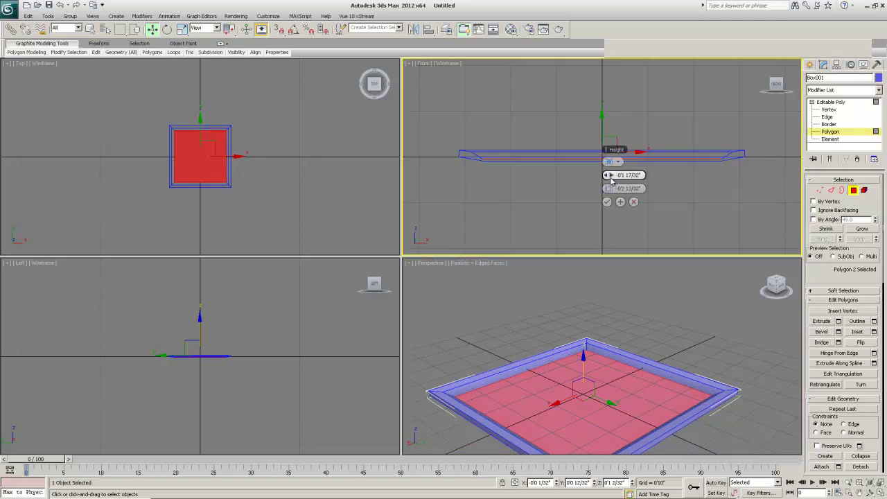
{"action": "left_click_drag", "start_coordinate": [611, 176], "coordinate": [609, 167]}
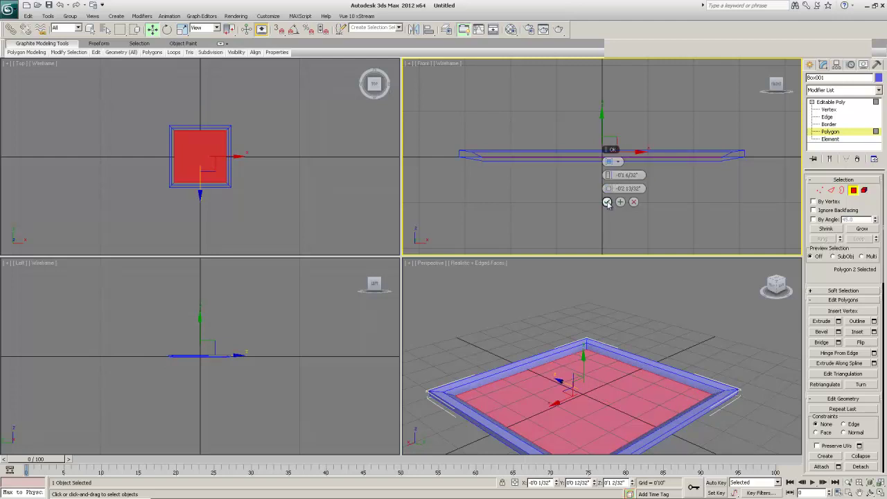
{"action": "left_click", "coordinate": [607, 201]}
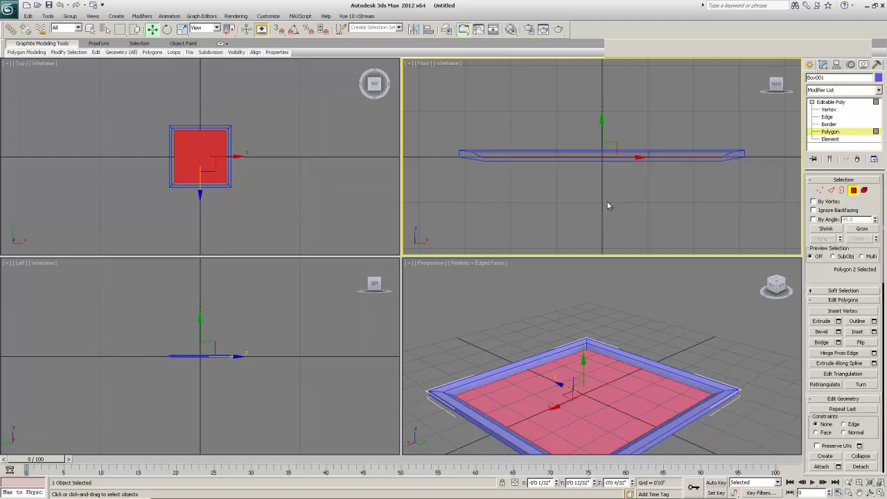
- Deselect the face, compare the plate's recess and rim with the reference photo, and close the photo
{"action": "left_click", "coordinate": [700, 312]}
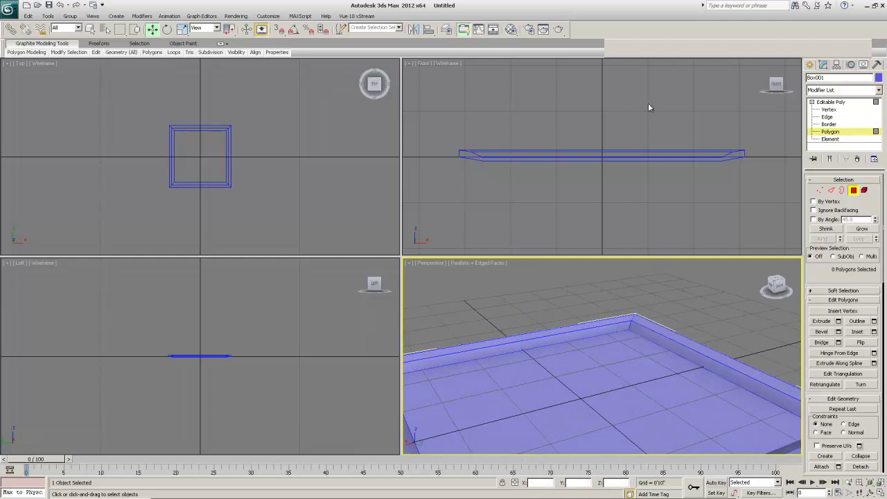
{"action": "key", "text": "alt+Tab"}
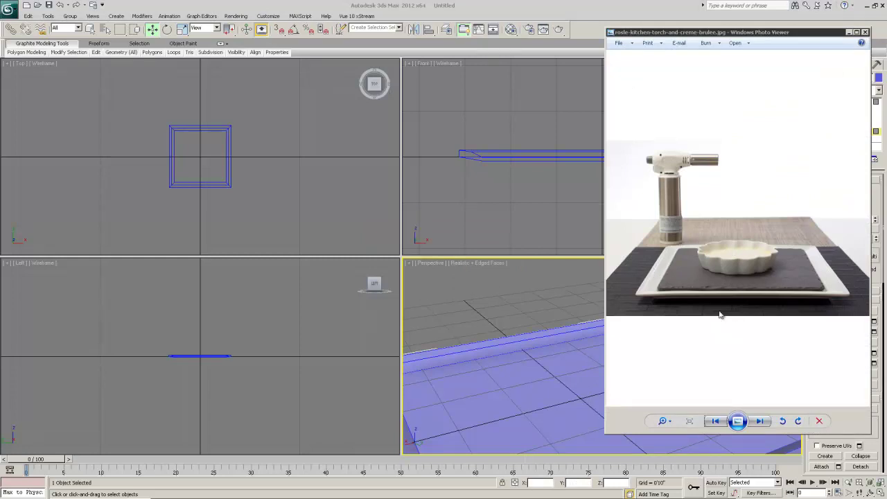
{"action": "left_click", "coordinate": [866, 33]}
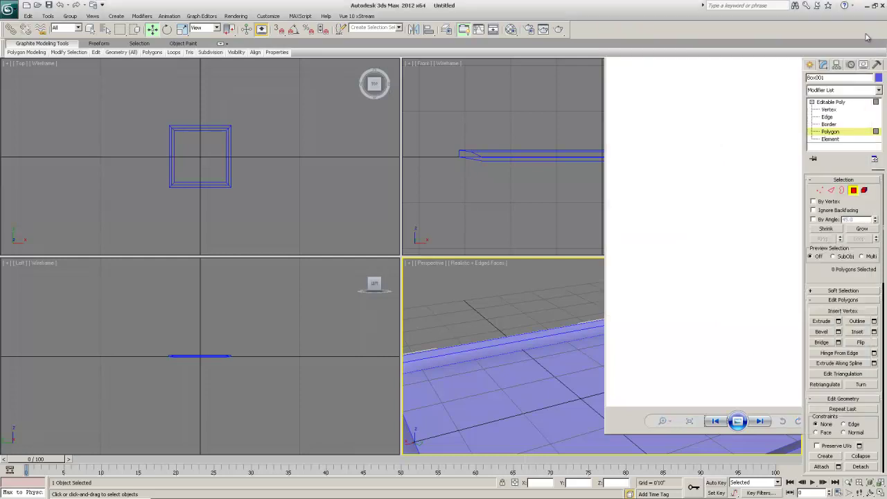